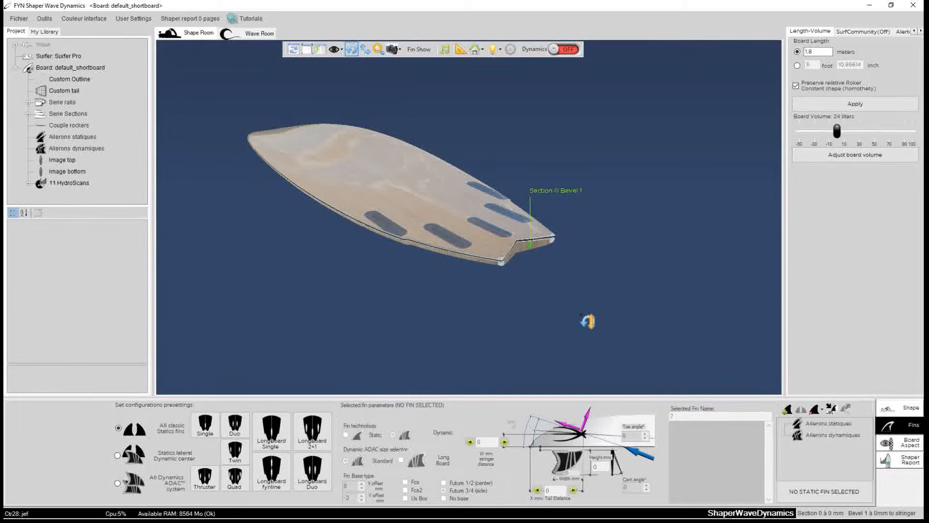
# Step: Set the board's shaping phase to Shaped in the board aspect settings and view the drafted guide lines
pyautogui.moveTo(425, 220); pyautogui.dragTo(341, 220)
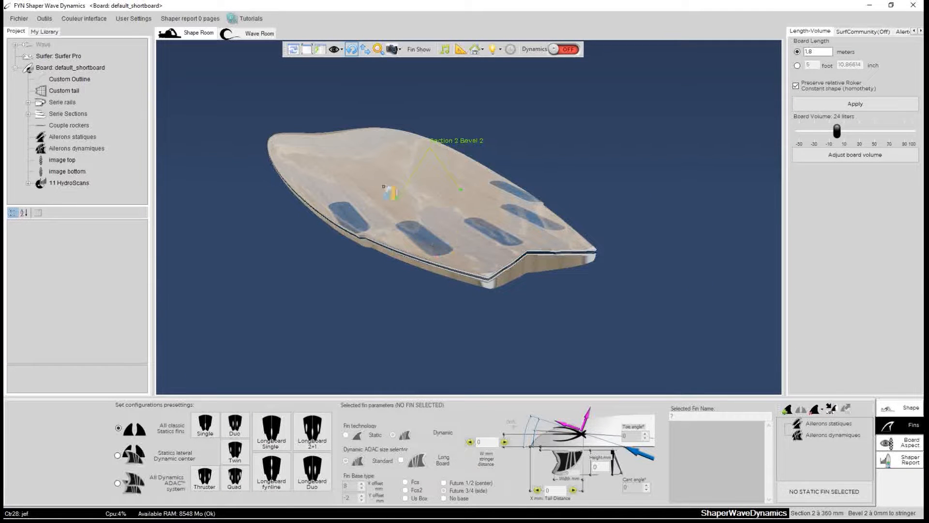
pyautogui.moveTo(390, 192); pyautogui.dragTo(509, 260)
pyautogui.click(900, 408)
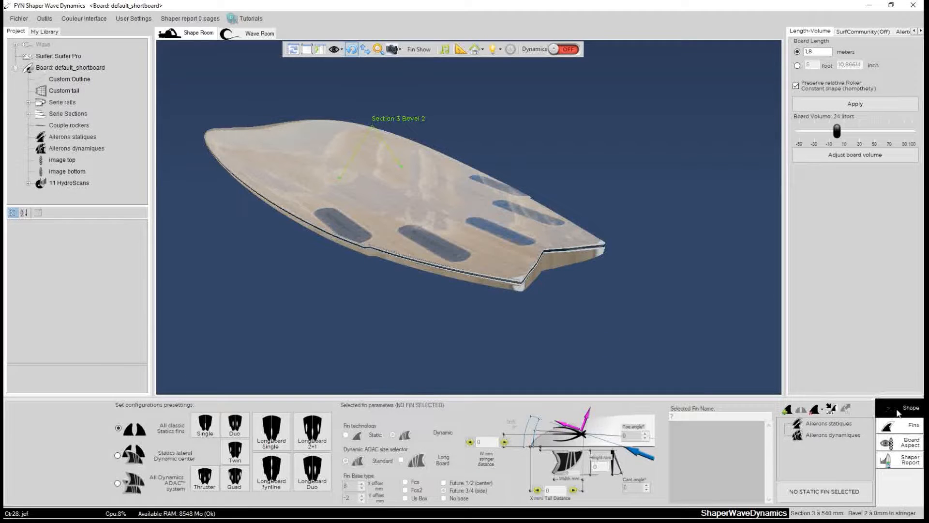
pyautogui.click(901, 425)
pyautogui.click(900, 442)
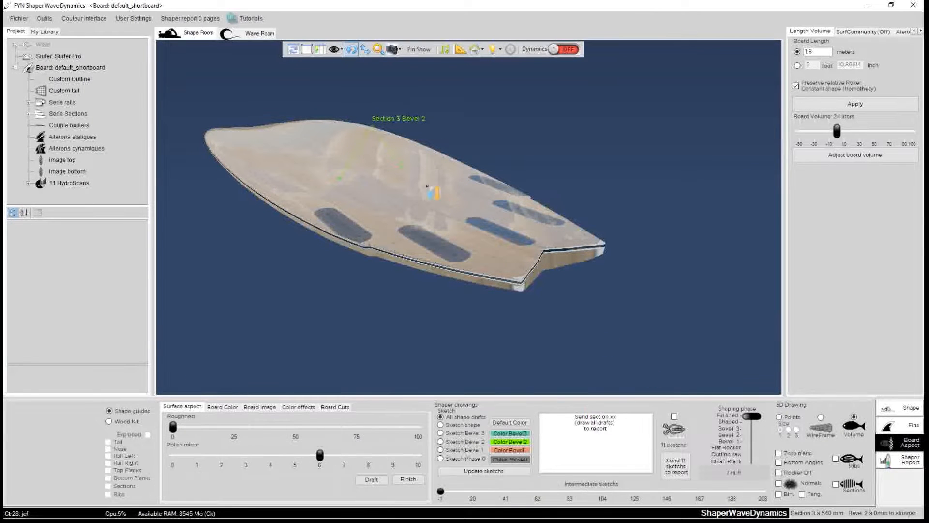
pyautogui.moveTo(749, 419); pyautogui.dragTo(750, 424)
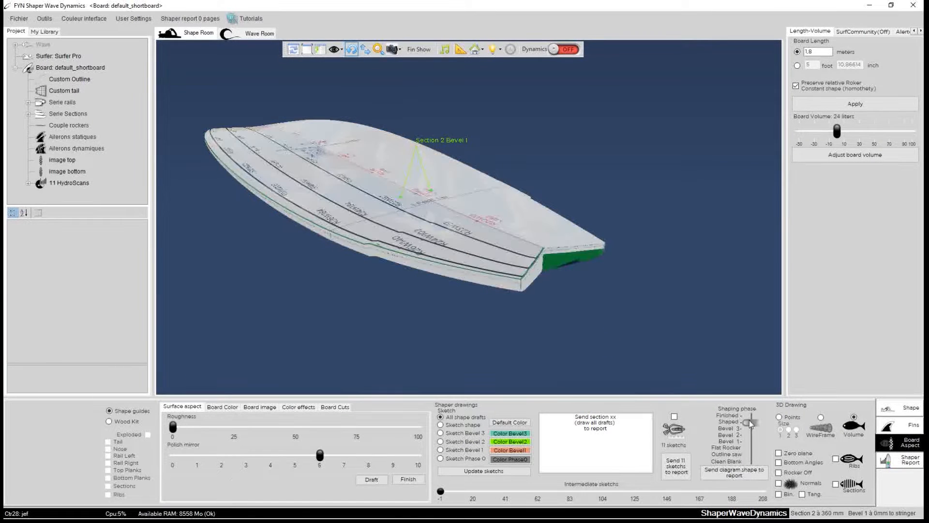
pyautogui.moveTo(437, 232); pyautogui.dragTo(715, 219)
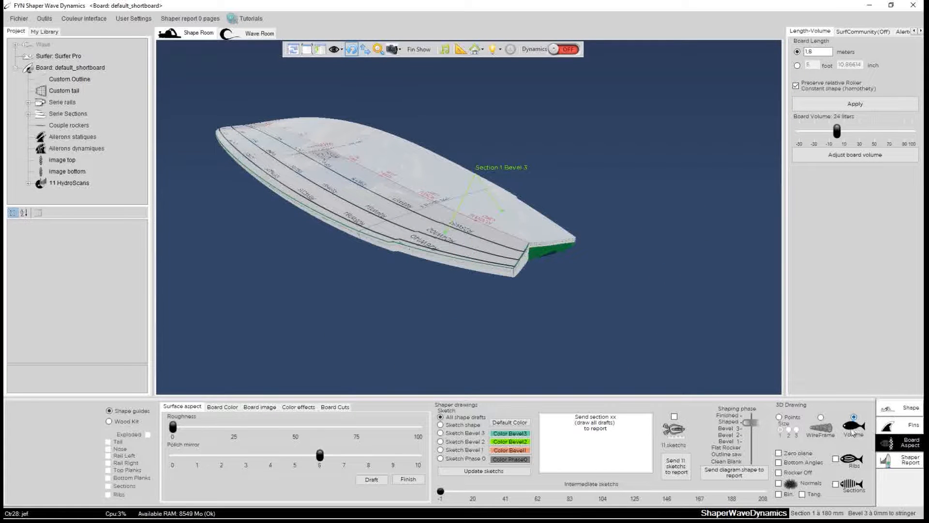
# Step: Switch the board's 3D drawing mode to wireframe
pyautogui.click(821, 422)
pyautogui.scroll(5, 505, 243)
pyautogui.scroll(-3, 530, 270)
pyautogui.scroll(-2, 531, 269)
pyautogui.moveTo(531, 266); pyautogui.dragTo(362, 270)
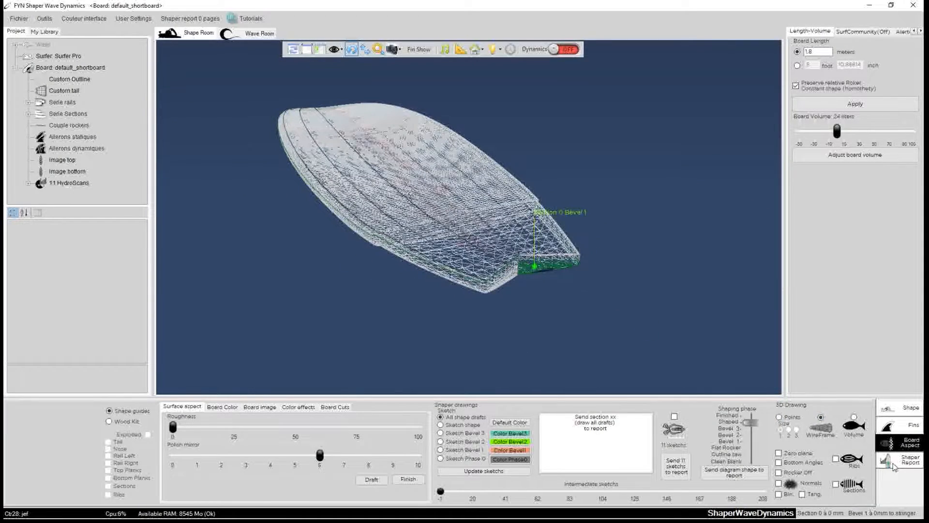
# Step: Import the fin file PERFORMER_M_CENTRAL.stl from the "aileron import stl" folder
pyautogui.click(897, 428)
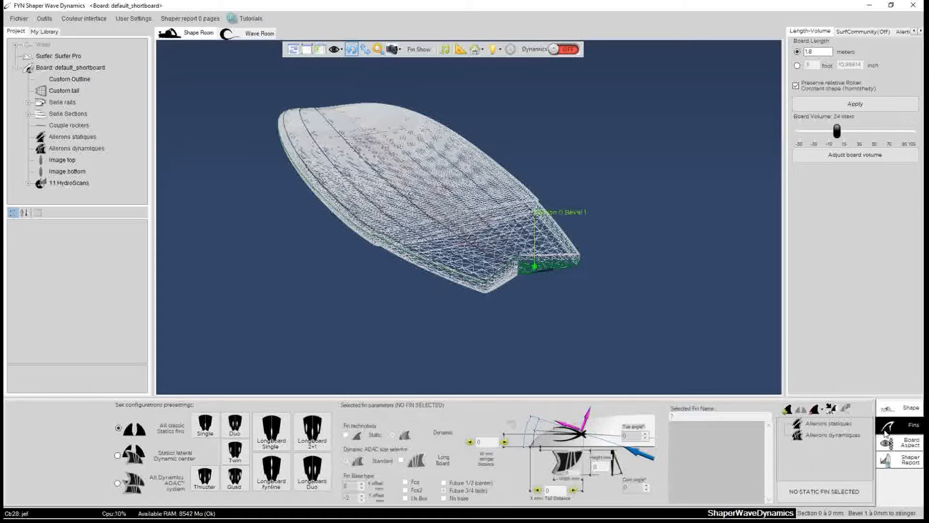
pyautogui.click(831, 408)
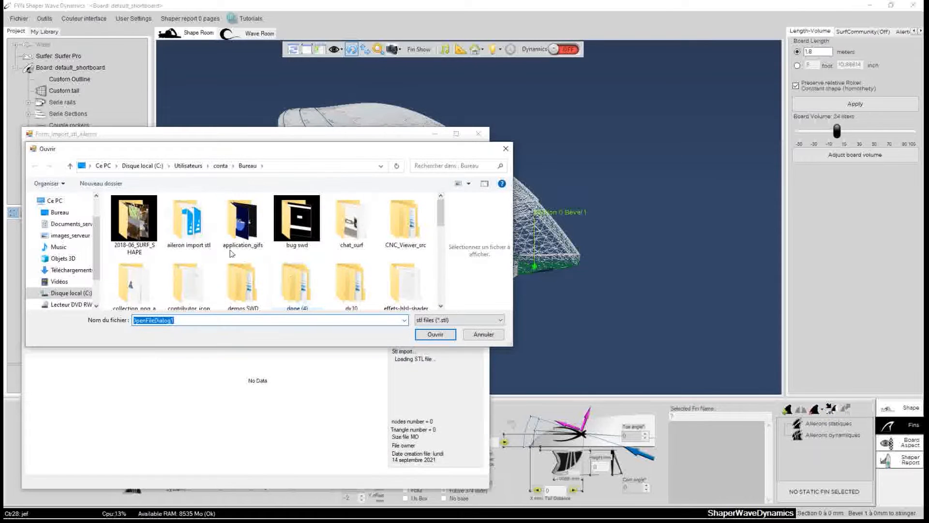
pyautogui.doubleClick(189, 223)
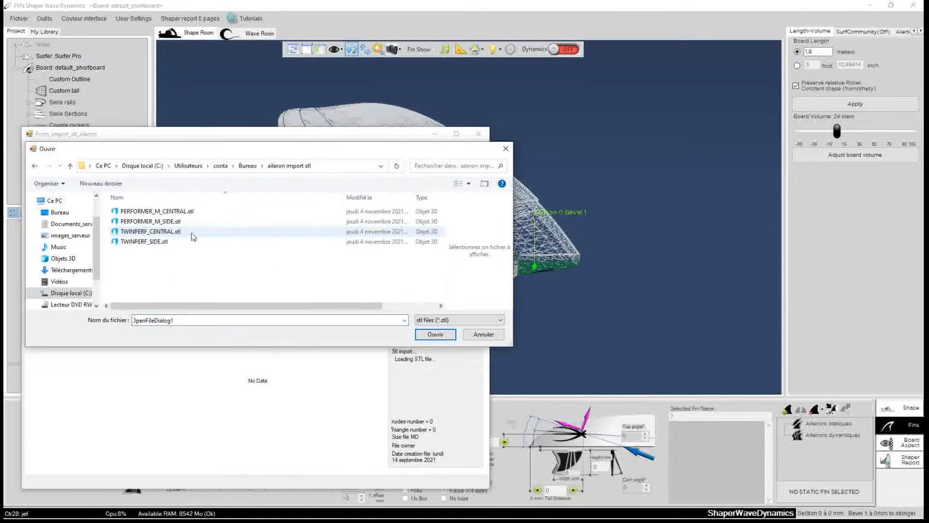
pyautogui.click(159, 212)
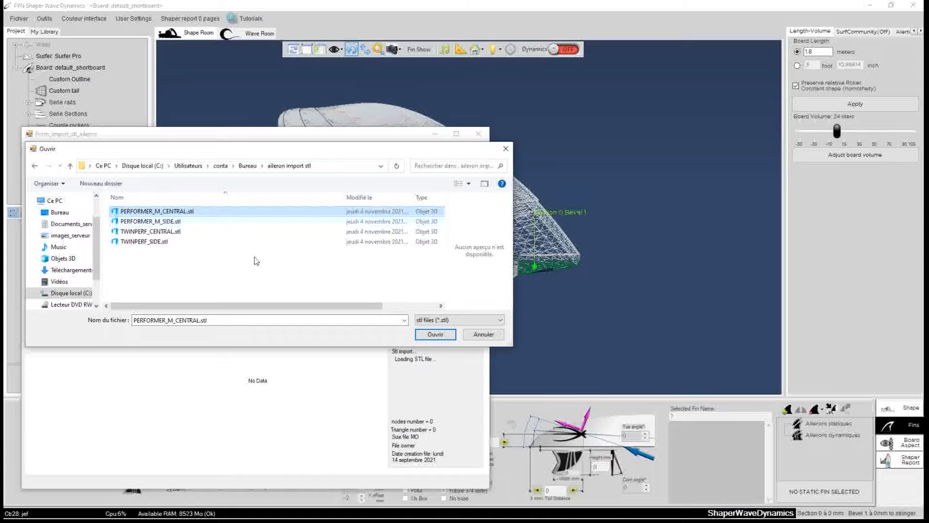
pyautogui.click(435, 334)
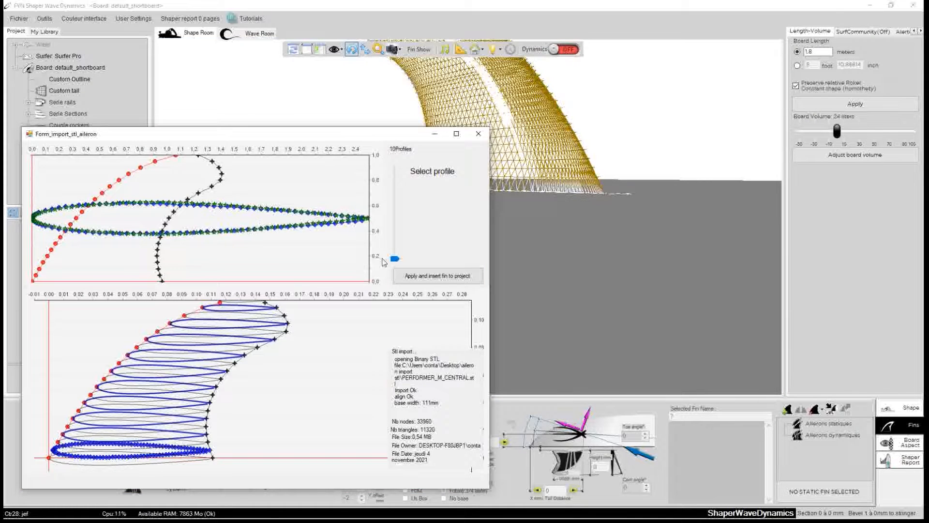
# Step: Check the imported fin's mid-height section profile and its mesh, and insert the fin into the project
pyautogui.moveTo(395, 261); pyautogui.dragTo(396, 225)
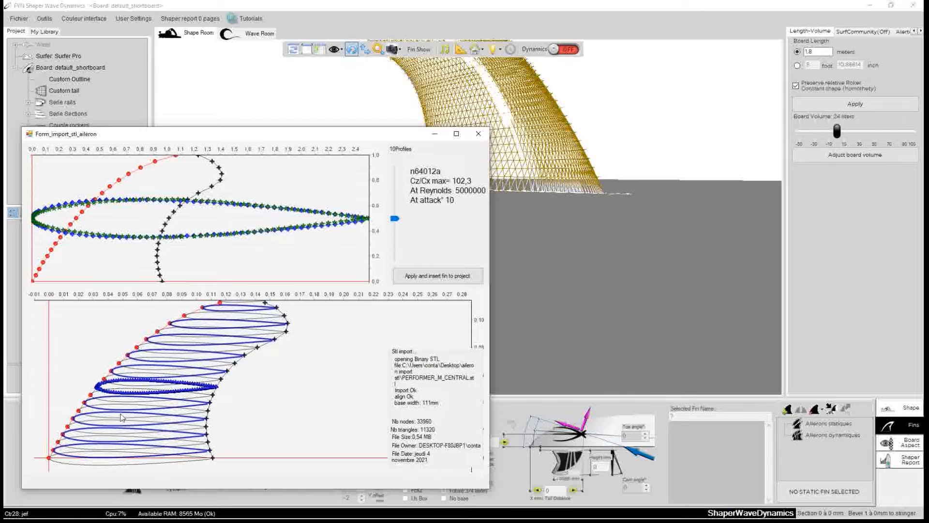
pyautogui.moveTo(196, 141)
pyautogui.mouseDown()
pyautogui.moveTo(220, 159)
pyautogui.moveTo(210, 135)
pyautogui.moveTo(199, 143)
pyautogui.mouseUp()
pyautogui.click(425, 280)
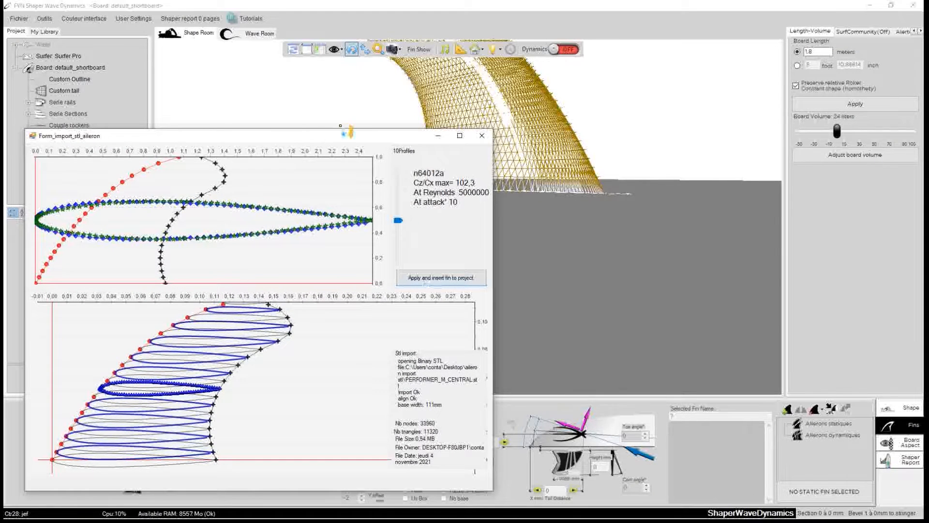
pyautogui.moveTo(322, 139); pyautogui.dragTo(287, 186)
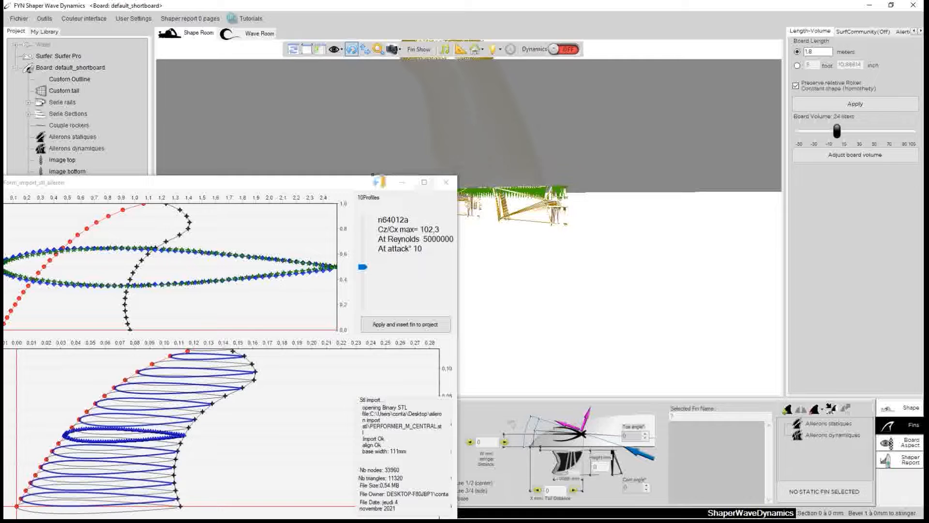
pyautogui.moveTo(359, 186); pyautogui.dragTo(277, 193)
pyautogui.moveTo(512, 262); pyautogui.dragTo(353, 238)
pyautogui.moveTo(239, 196); pyautogui.dragTo(369, 148)
pyautogui.click(438, 288)
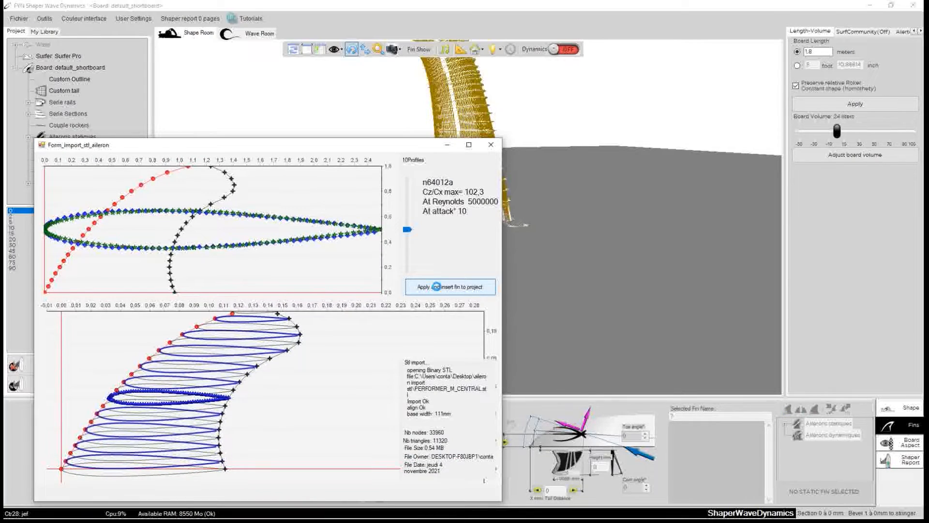
# Step: Examine the inserted central fin on the board's tail from several angles and distances
pyautogui.moveTo(495, 218); pyautogui.dragTo(396, 294)
pyautogui.scroll(5, 529, 216)
pyautogui.moveTo(529, 216); pyautogui.dragTo(644, 198)
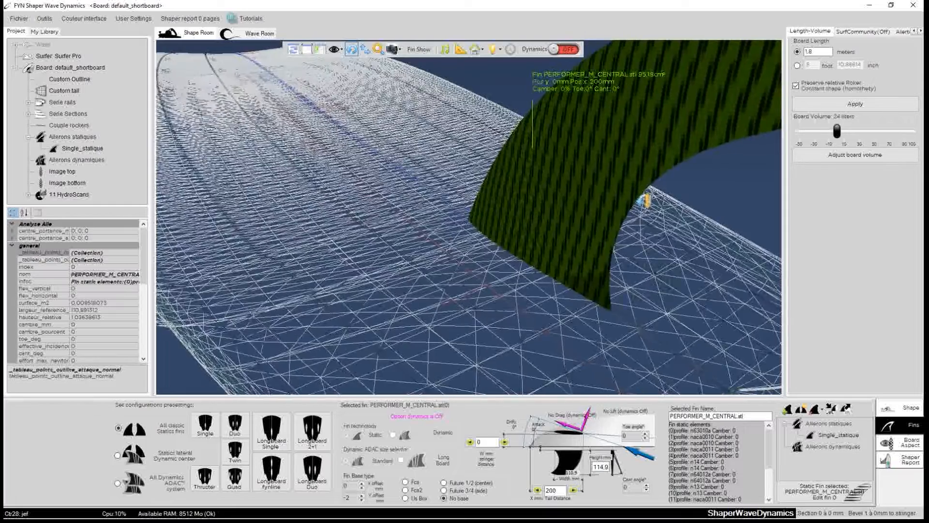
pyautogui.scroll(-5, 644, 198)
pyautogui.moveTo(574, 167); pyautogui.dragTo(617, 192)
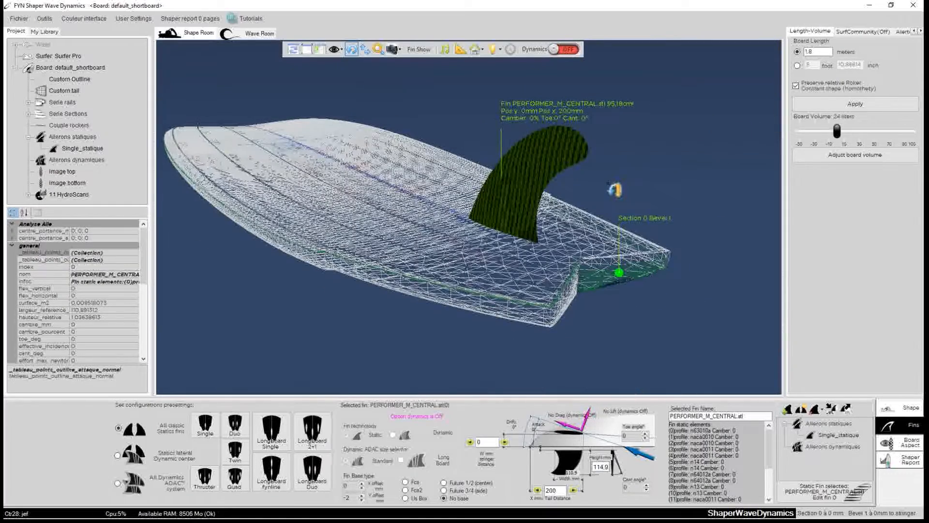
pyautogui.scroll(4, 604, 203)
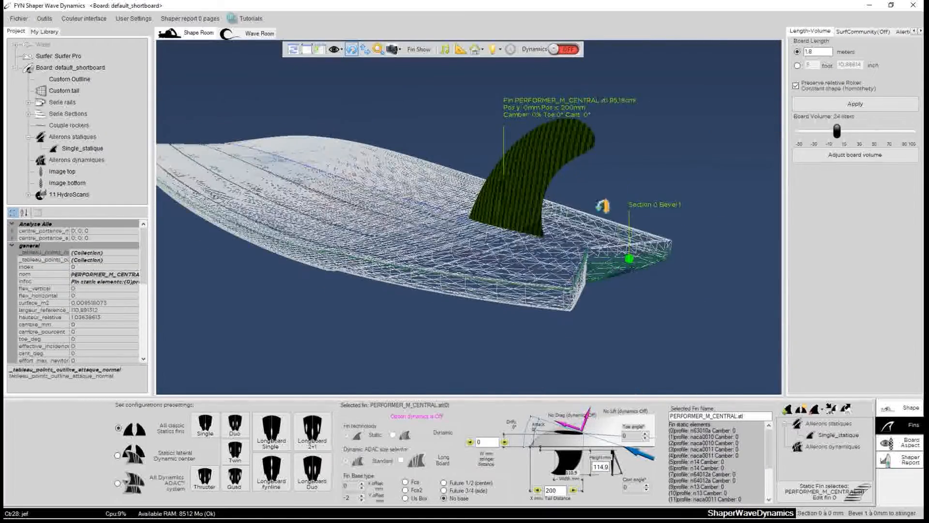
pyautogui.moveTo(625, 145); pyautogui.dragTo(536, 233)
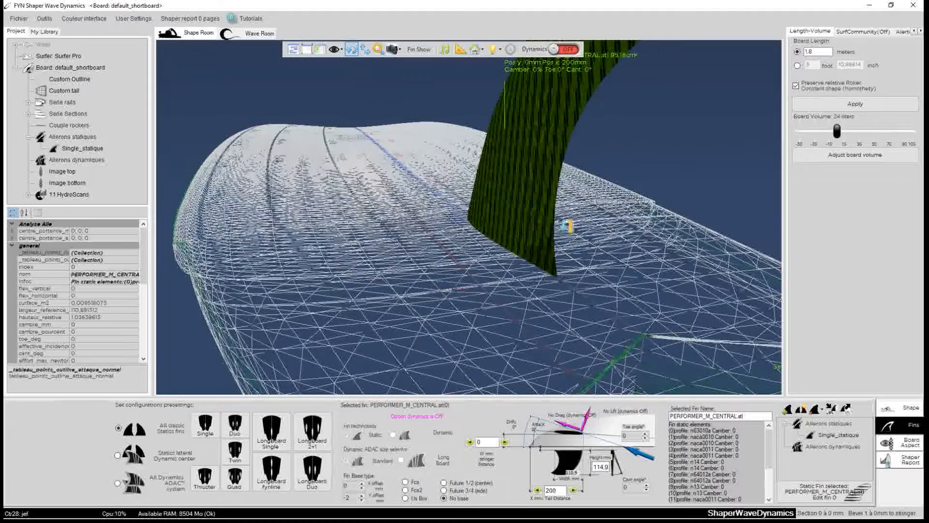
pyautogui.moveTo(691, 165); pyautogui.dragTo(417, 115)
pyautogui.click(455, 137)
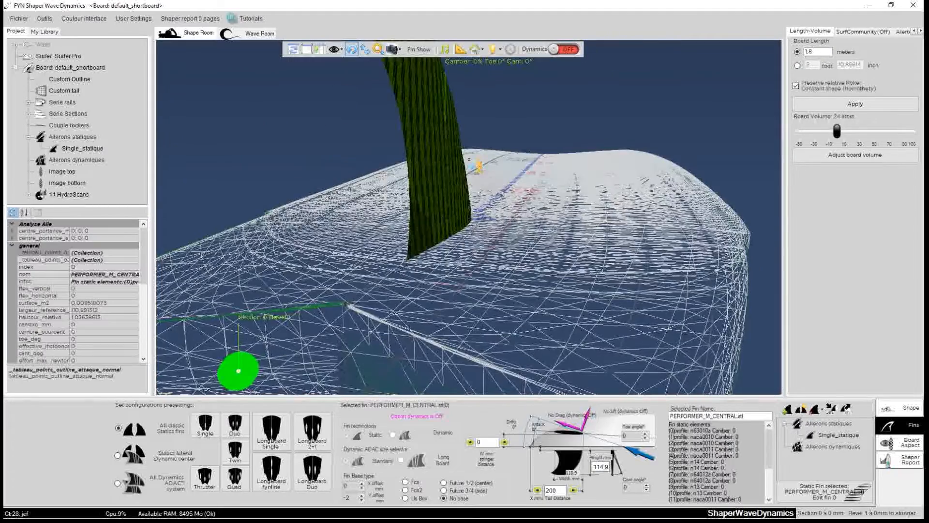
pyautogui.moveTo(438, 140); pyautogui.dragTo(312, 147)
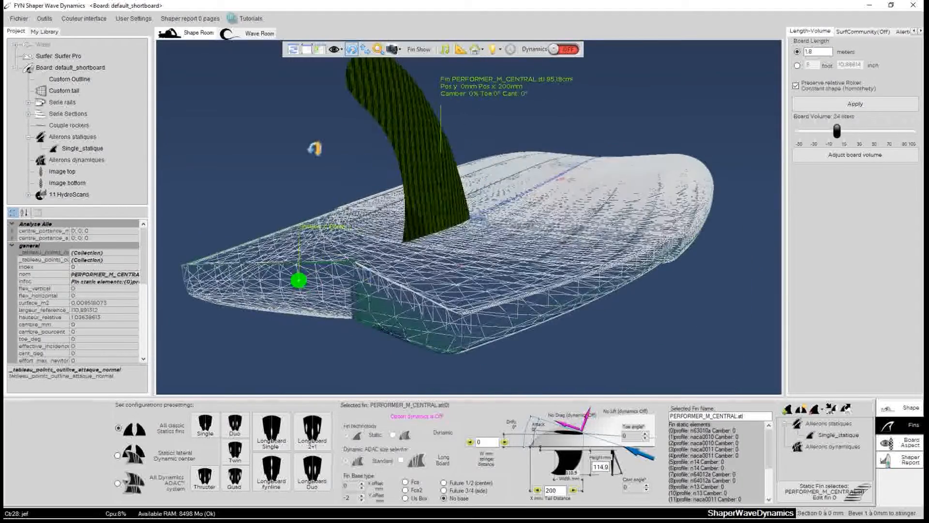
# Step: Try the Fcs, Fcs2, Us Box, Future 1/2 and Future 3/4 bases on the fin, and return it to No base
pyautogui.click(405, 482)
pyautogui.scroll(5, 477, 251)
pyautogui.moveTo(441, 210); pyautogui.dragTo(377, 180)
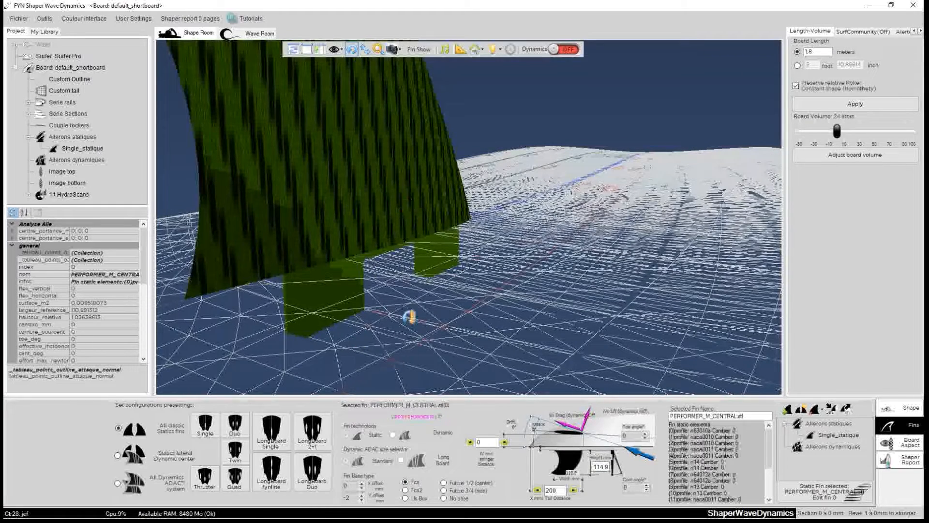
pyautogui.click(406, 490)
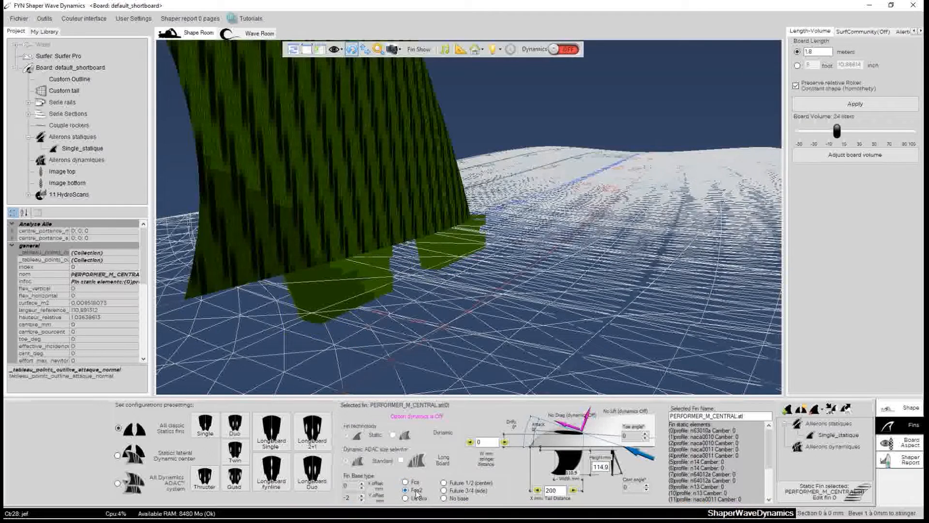
pyautogui.click(417, 498)
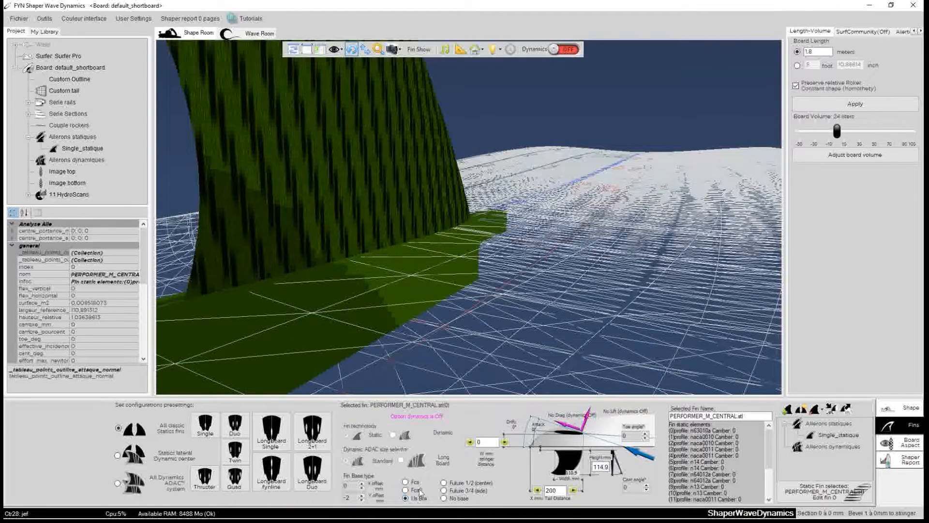
pyautogui.click(454, 483)
pyautogui.click(459, 491)
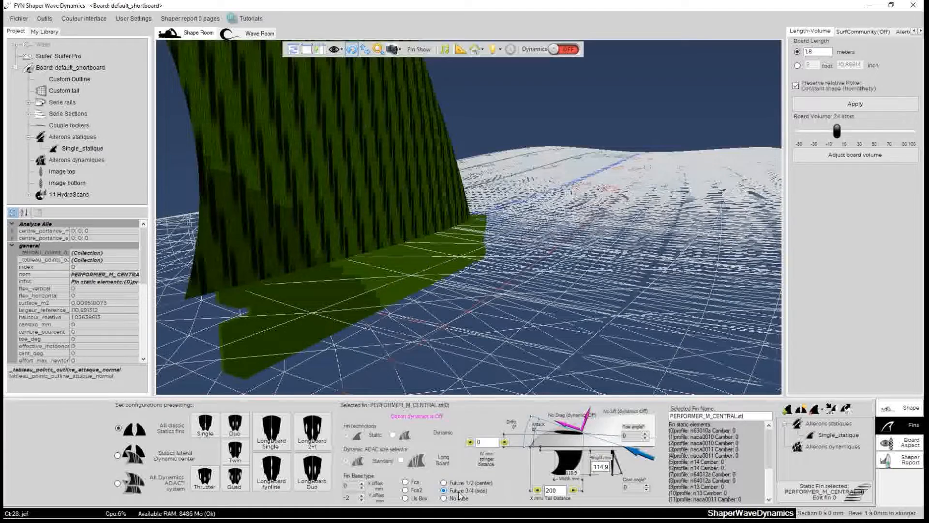
pyautogui.click(459, 500)
# Step: Open the central fin for editing and load the FCS Performer picture as its outline image
pyautogui.moveTo(332, 182)
pyautogui.mouseDown()
pyautogui.moveTo(653, 216)
pyautogui.moveTo(344, 266)
pyautogui.moveTo(417, 188)
pyautogui.moveTo(696, 336)
pyautogui.moveTo(390, 245)
pyautogui.moveTo(665, 305)
pyautogui.moveTo(462, 182)
pyautogui.moveTo(462, 151)
pyautogui.moveTo(730, 193)
pyautogui.moveTo(330, 181)
pyautogui.mouseUp()
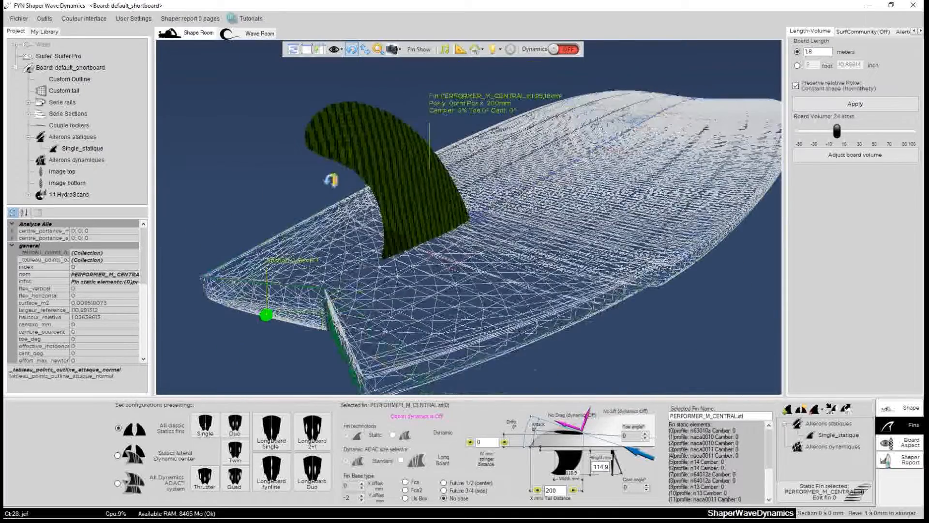
pyautogui.scroll(3, 414, 162)
pyautogui.moveTo(413, 162); pyautogui.dragTo(256, 168)
pyautogui.scroll(-3, 529, 279)
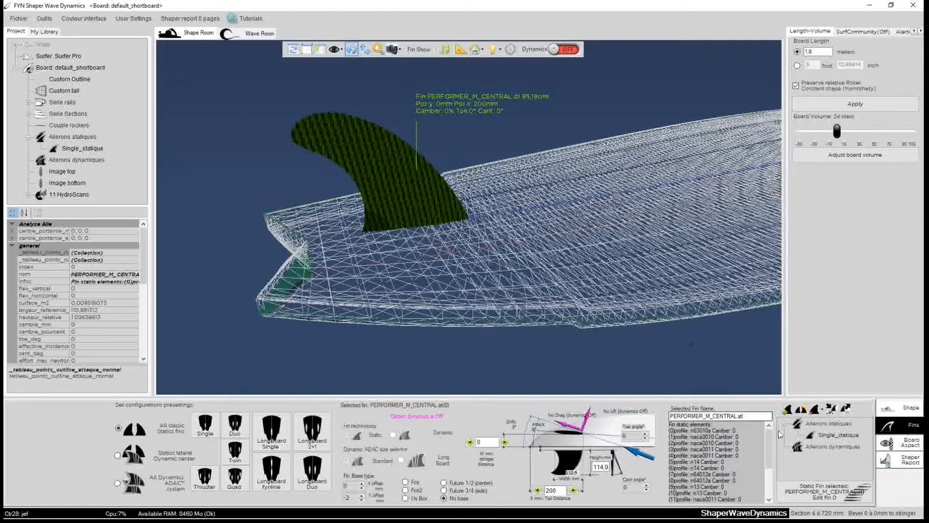
pyautogui.click(822, 497)
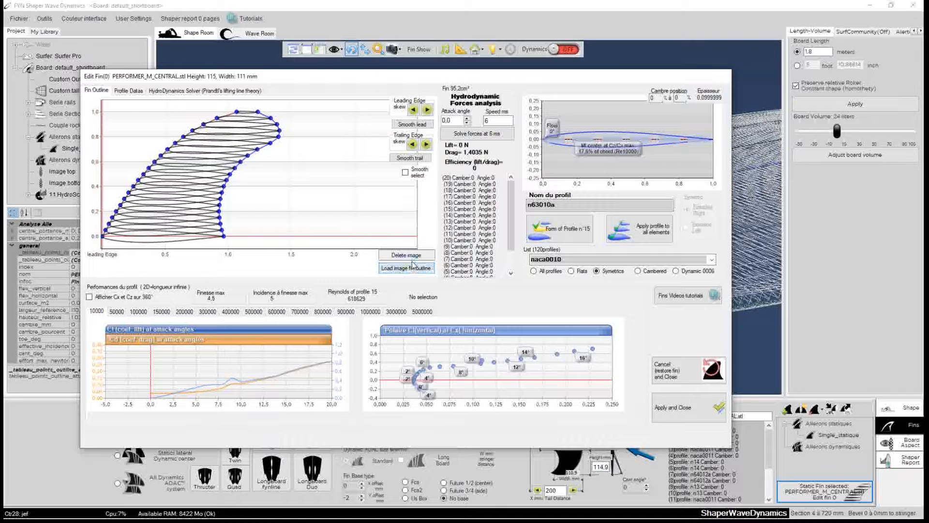
pyautogui.click(403, 268)
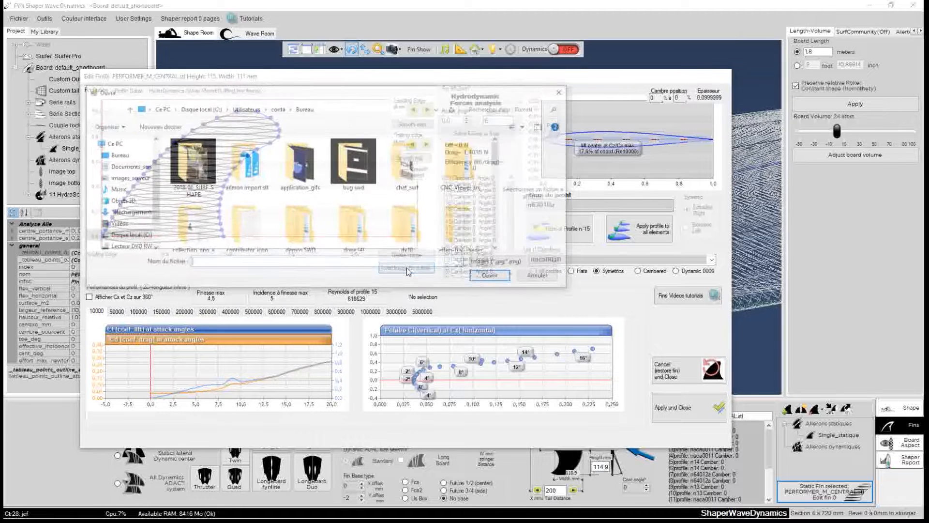
pyautogui.scroll(-10, 244, 157)
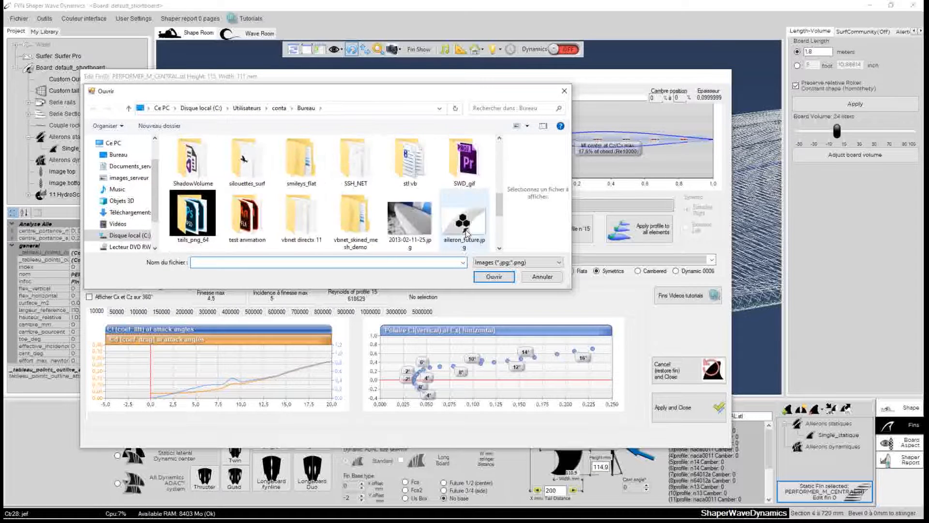
pyautogui.click(257, 156)
pyautogui.click(505, 281)
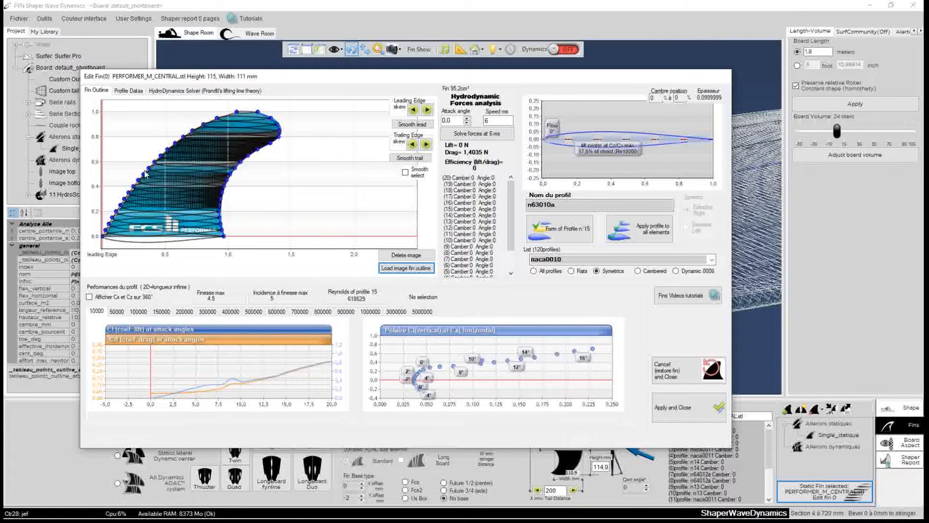
# Step: Inspect the section profiles n°4, n°8 and n°3 along the fin's leading edge
pyautogui.moveTo(278, 79); pyautogui.dragTo(250, 119)
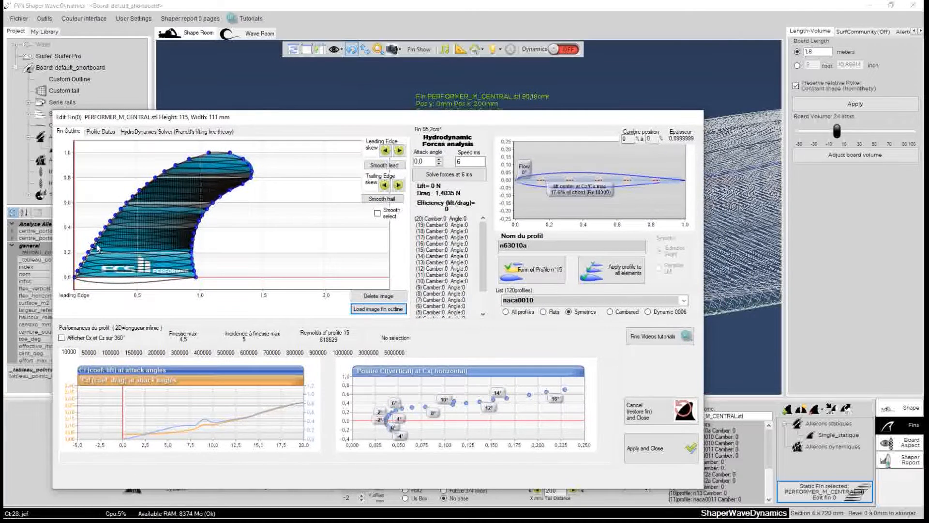
pyautogui.click(86, 254)
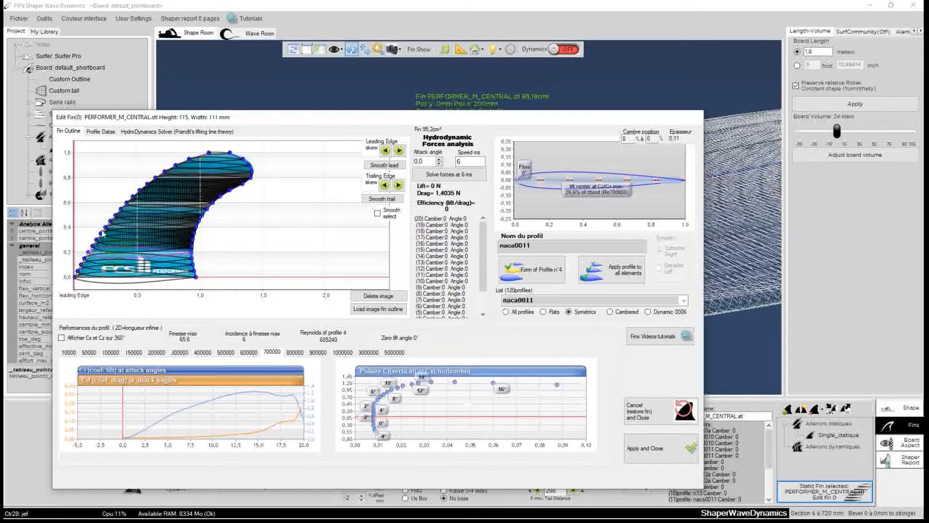
pyautogui.click(111, 225)
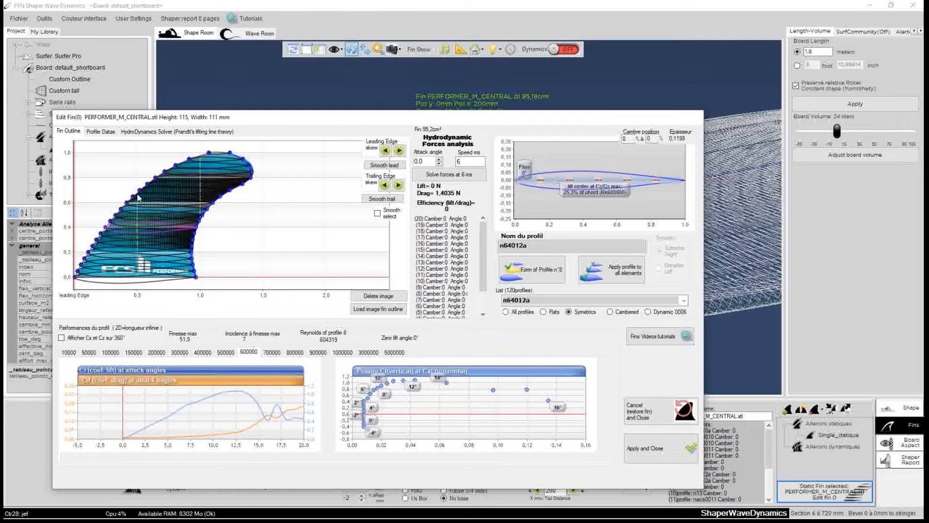
pyautogui.click(85, 260)
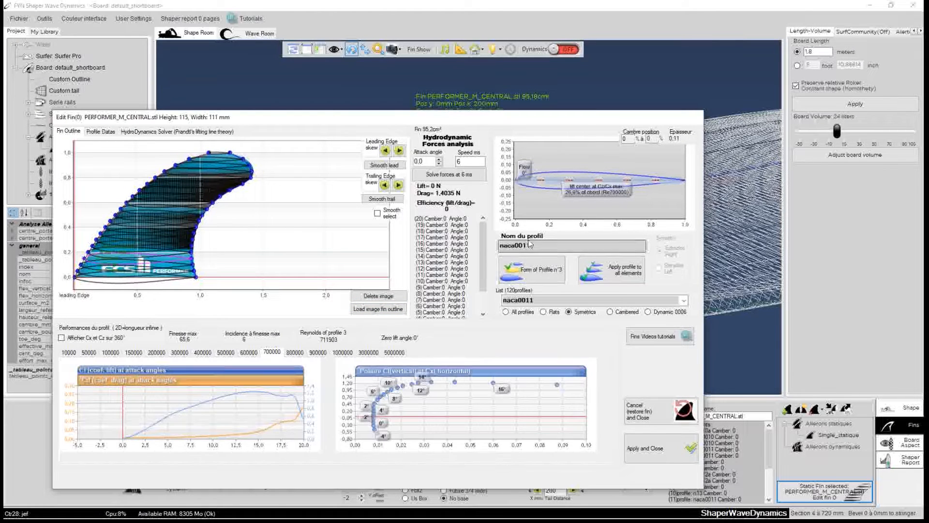
# Step: Inspect the section profiles n°13, n°19, n°20, n°16, n°11 and n°12 along the fin, ending on n°16
pyautogui.click(135, 200)
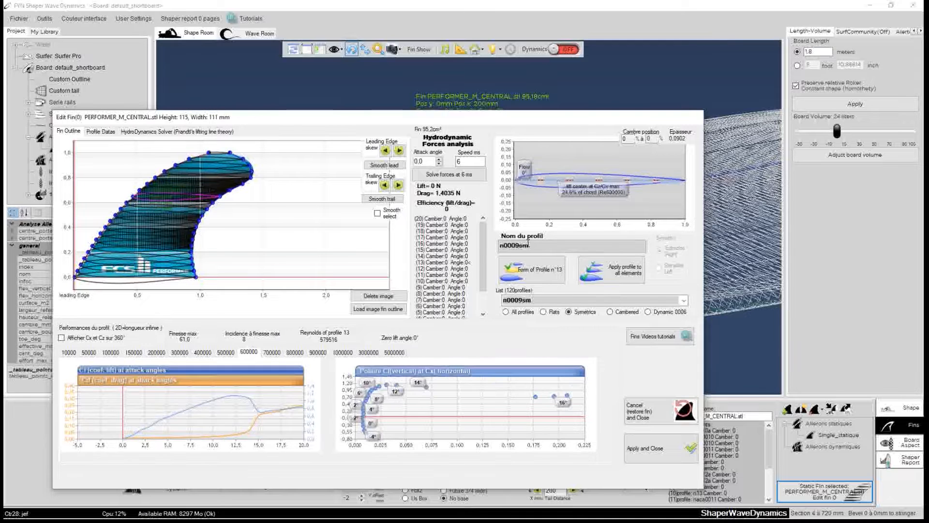
pyautogui.click(195, 160)
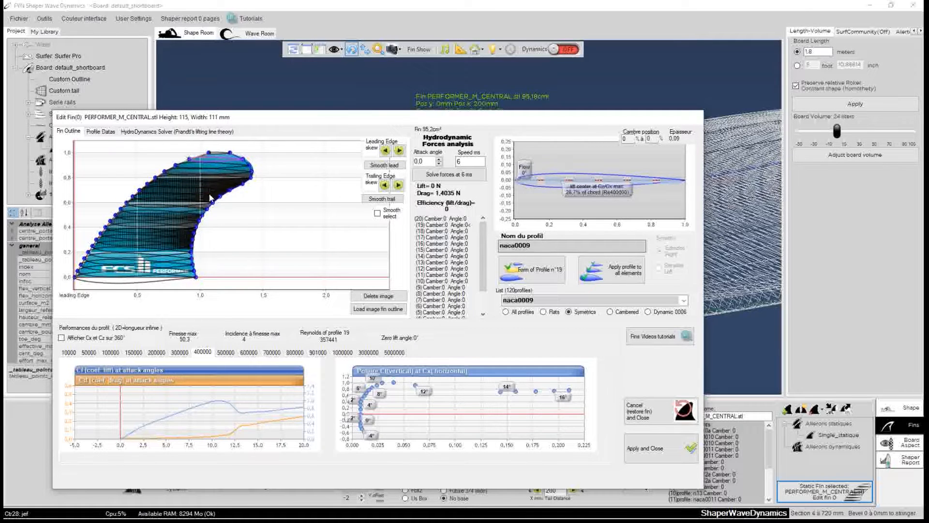
pyautogui.click(210, 160)
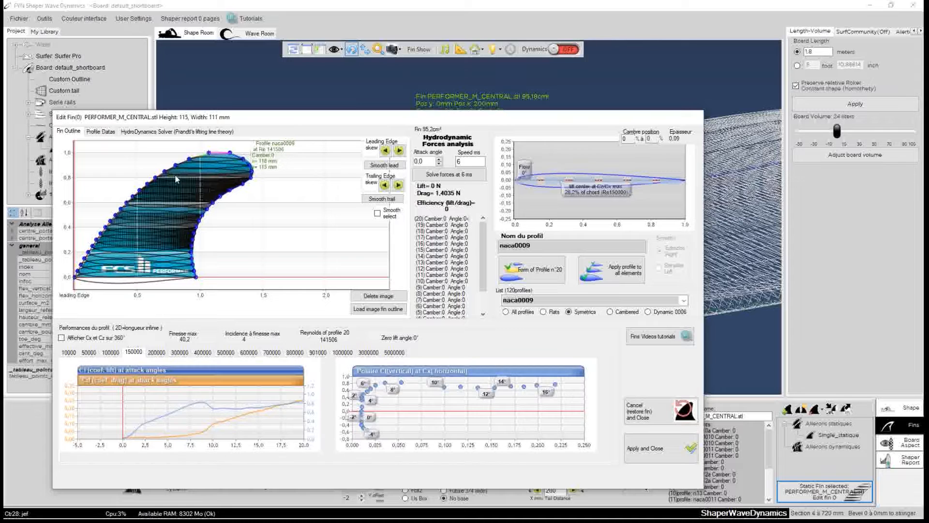
pyautogui.click(156, 179)
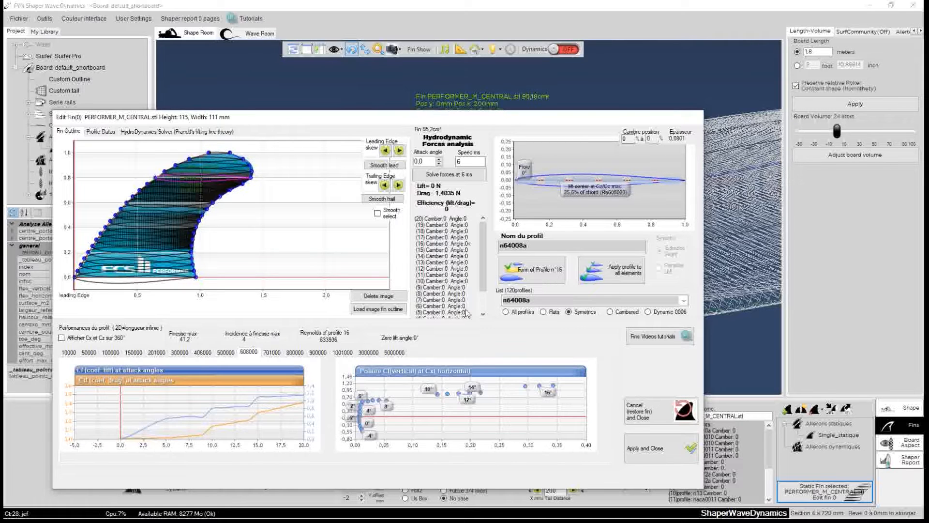
pyautogui.click(261, 210)
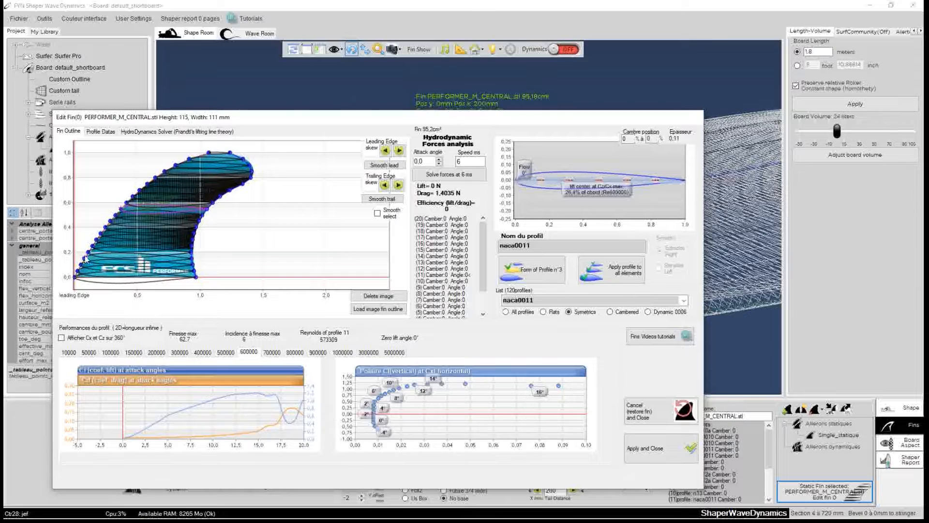
pyautogui.click(97, 240)
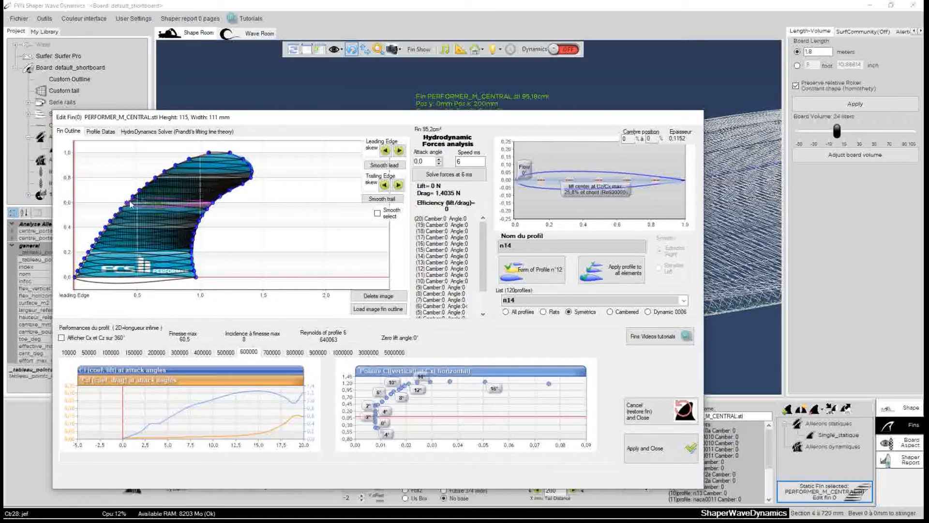
pyautogui.click(156, 180)
# Step: Move the fin editor clear of the 3D view and examine the imported fin on the board from the side
pyautogui.moveTo(273, 117); pyautogui.dragTo(307, 110)
pyautogui.moveTo(418, 112); pyautogui.dragTo(425, 266)
pyautogui.click(426, 115)
pyautogui.moveTo(425, 116); pyautogui.dragTo(662, 132)
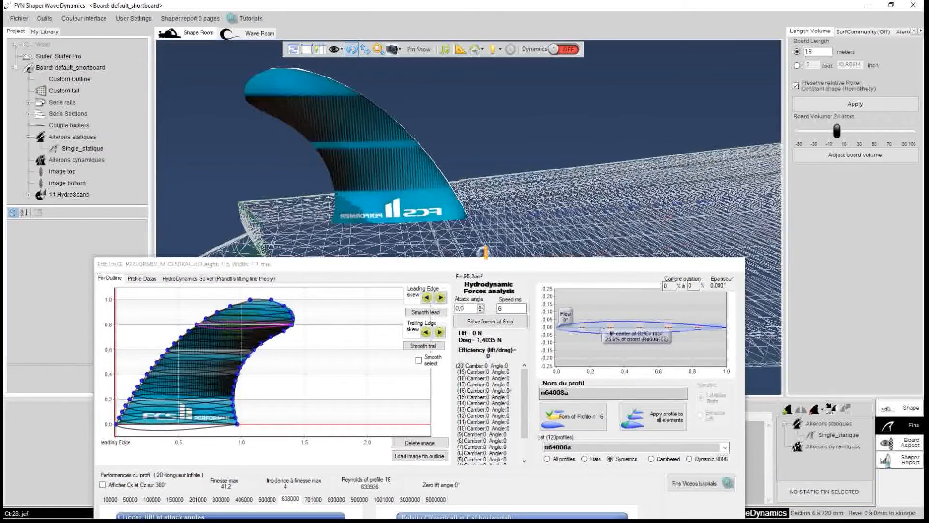
pyautogui.moveTo(442, 262)
pyautogui.mouseDown()
pyautogui.moveTo(443, 211)
pyautogui.moveTo(434, 257)
pyautogui.mouseUp()
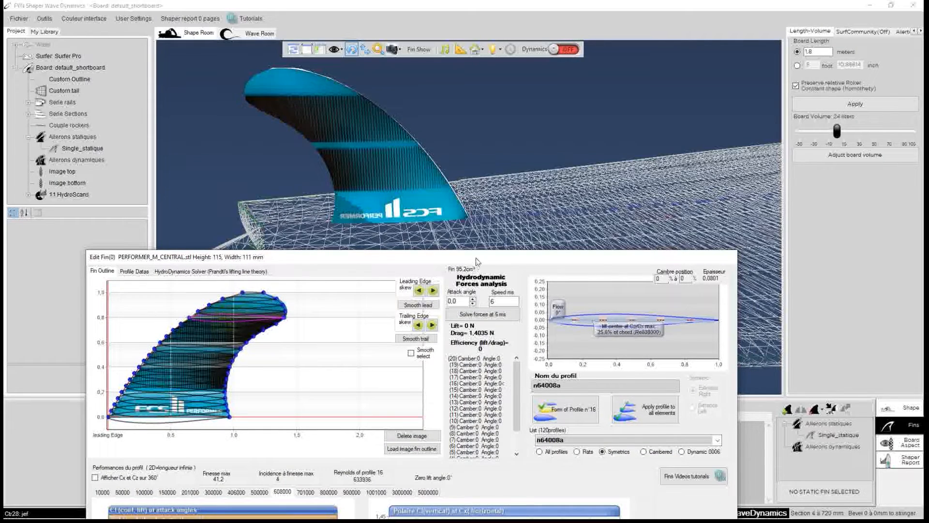
pyautogui.moveTo(477, 260); pyautogui.dragTo(484, 243)
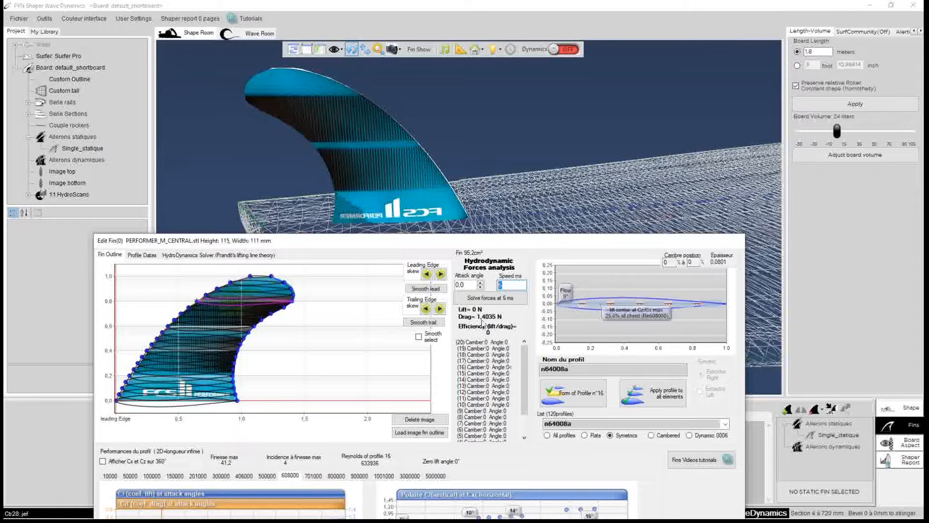
# Step: Set the fin's hydrodynamic forces analysis to an attack angle of 1.5° and a speed of 4 m/s
pyautogui.click(481, 283)
pyautogui.click(481, 283)
pyautogui.click(481, 283)
pyautogui.click(481, 283)
pyautogui.click(481, 283)
pyautogui.click(481, 283)
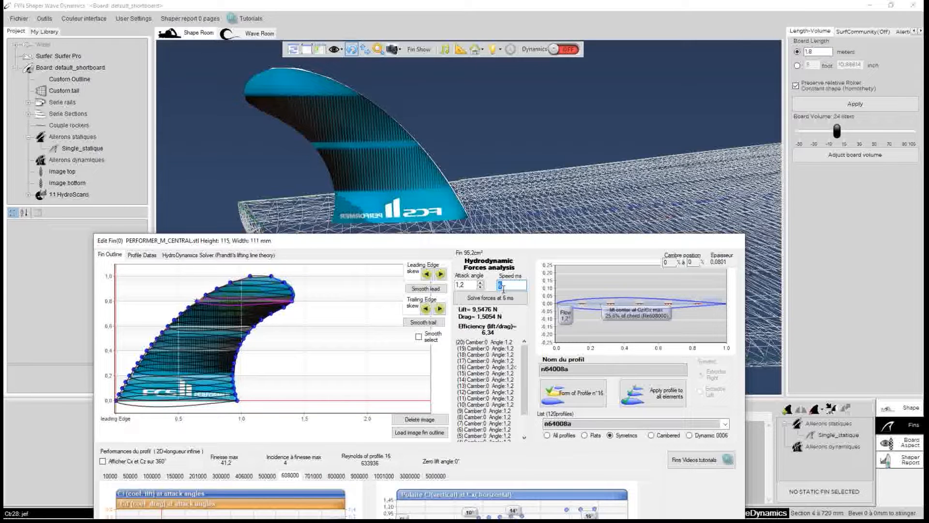
pyautogui.click(481, 283)
pyautogui.click(481, 283)
pyautogui.click(481, 283)
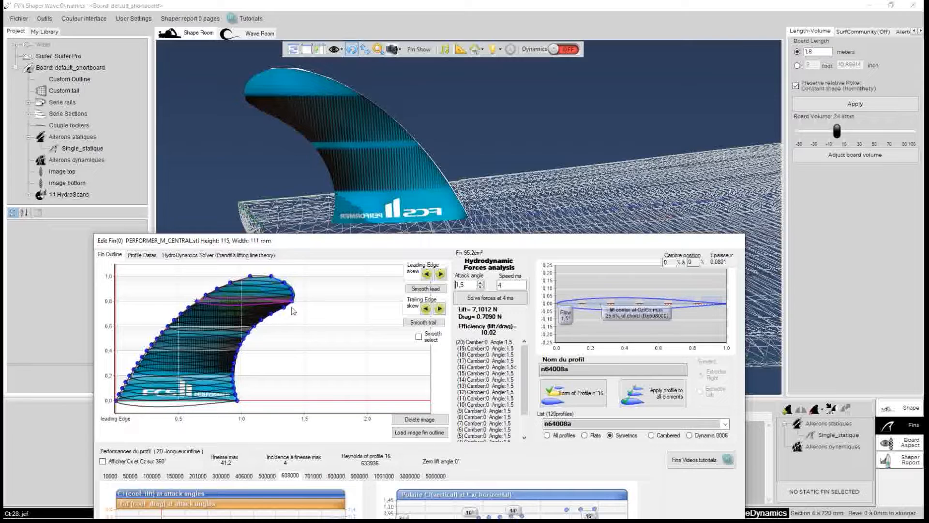
# Step: Read through the HydroDynamics Solver results based on Prandtl's lifting line theory, from the surface data to the raw force results
pyautogui.moveTo(374, 232); pyautogui.dragTo(371, 232)
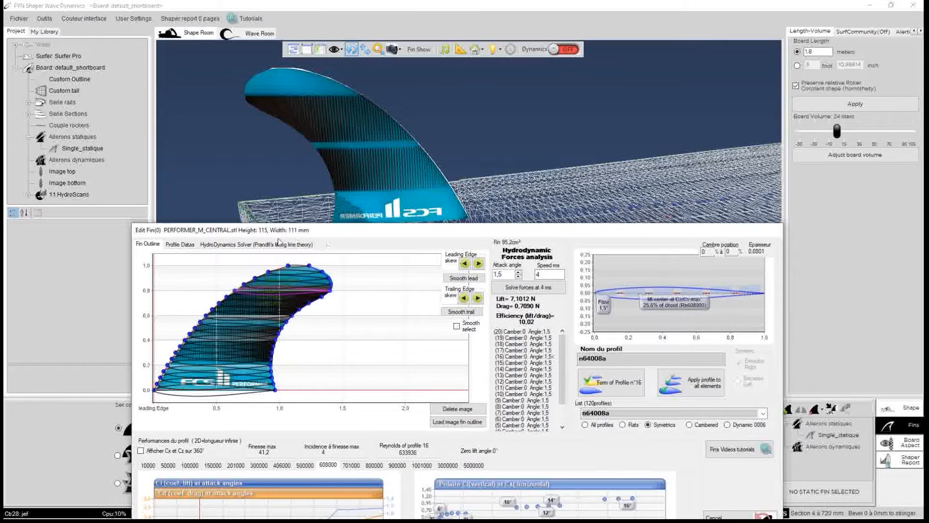
pyautogui.click(271, 244)
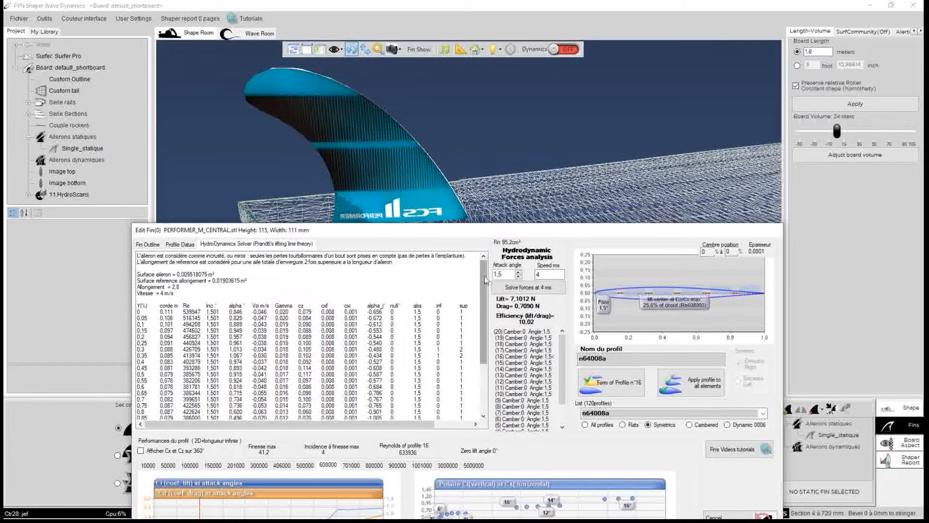
pyautogui.scroll(-5, 213, 306)
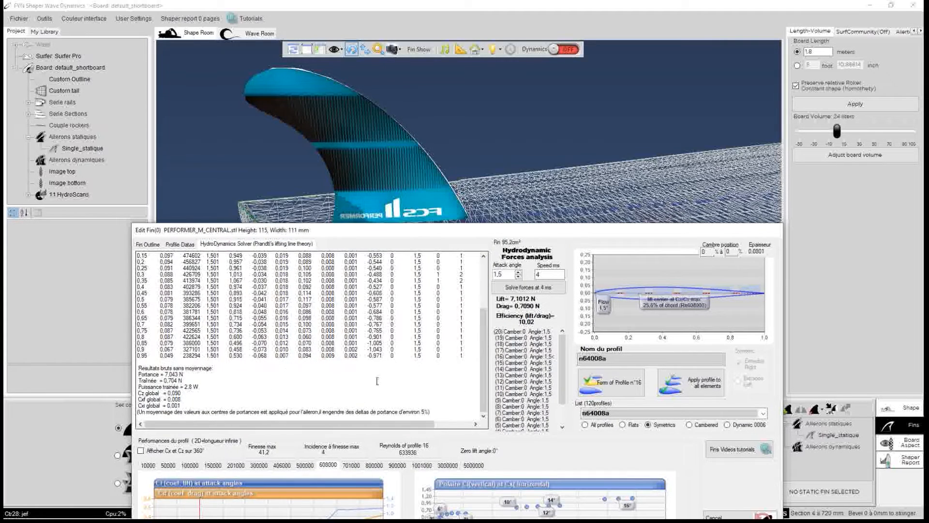
pyautogui.scroll(5, 357, 324)
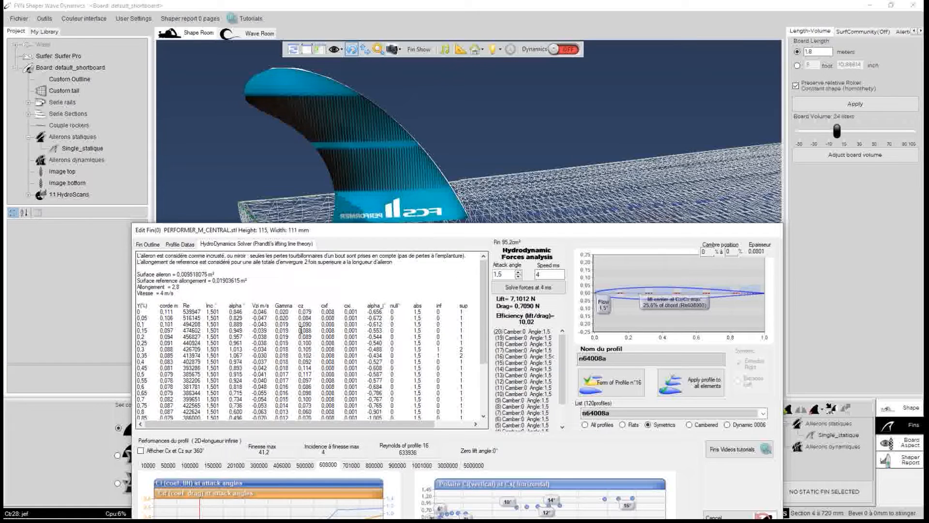
pyautogui.scroll(-5, 484, 292)
pyautogui.scroll(5, 484, 292)
pyautogui.moveTo(483, 293)
pyautogui.mouseDown()
pyautogui.moveTo(481, 321)
pyautogui.moveTo(478, 301)
pyautogui.mouseUp()
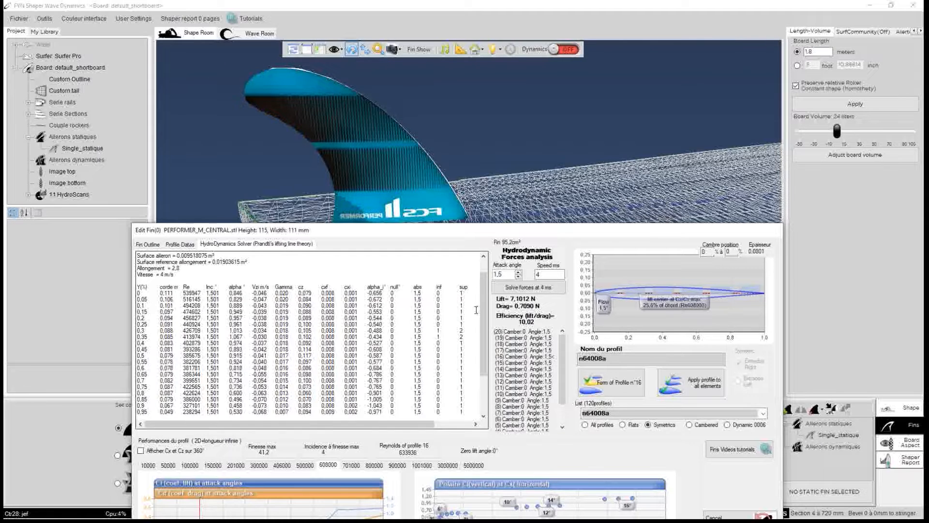
pyautogui.moveTo(483, 302); pyautogui.dragTo(484, 337)
pyautogui.scroll(4, 245, 277)
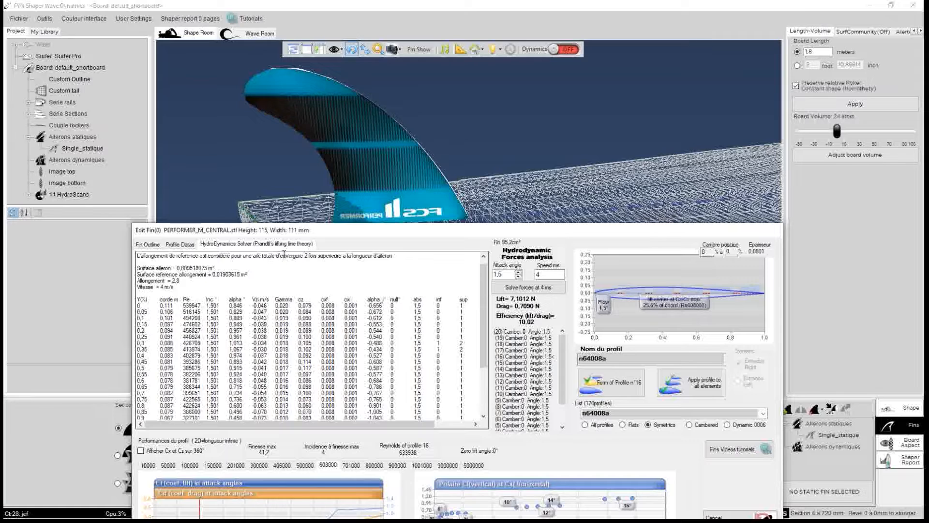
# Step: Examine the fin on the board's tail from several angles while keeping the fin editor open below it
pyautogui.moveTo(249, 137); pyautogui.dragTo(370, 142)
pyautogui.moveTo(322, 126); pyautogui.dragTo(699, 117)
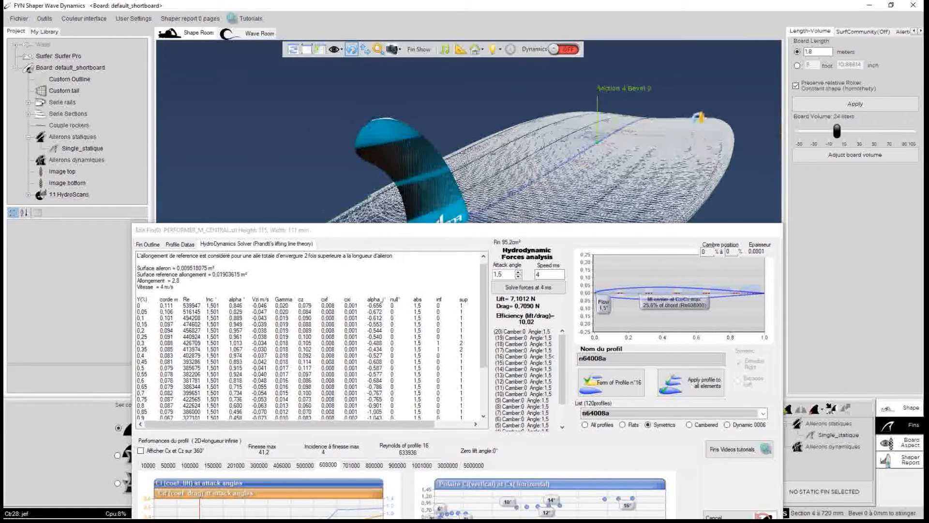
pyautogui.moveTo(347, 119); pyautogui.dragTo(491, 116)
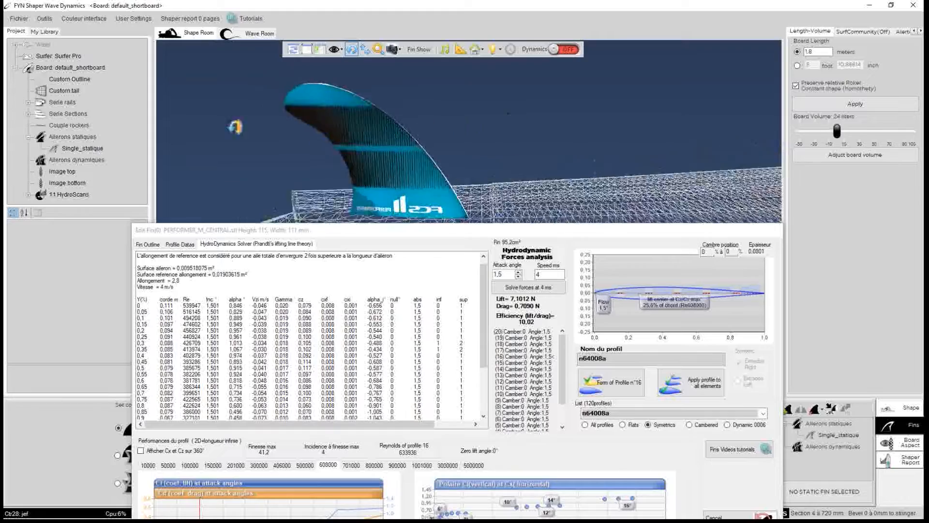
pyautogui.moveTo(235, 127); pyautogui.dragTo(181, 165)
pyautogui.moveTo(349, 233); pyautogui.dragTo(267, 272)
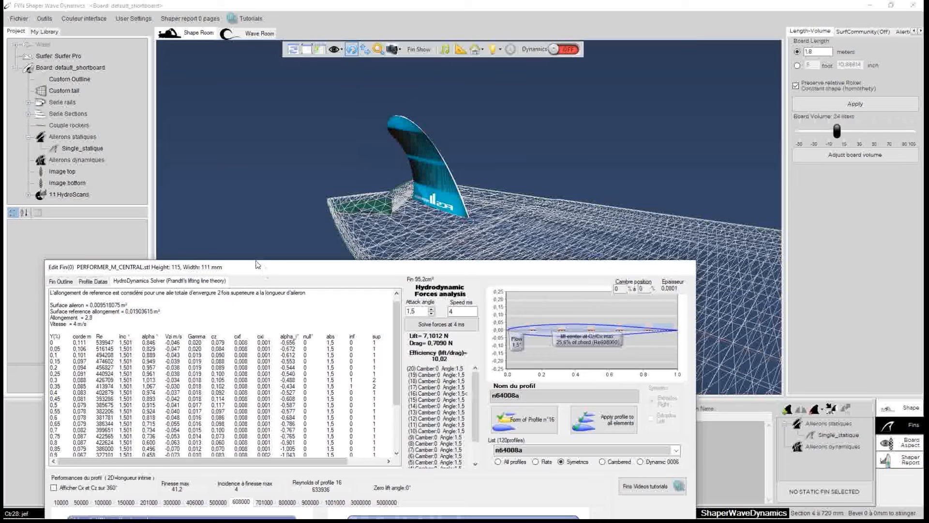
pyautogui.moveTo(385, 268); pyautogui.dragTo(418, 261)
# Step: Raise the attack angle to 1.9° and apply the changes to the central fin, closing its editor
pyautogui.click(465, 302)
pyautogui.click(465, 302)
pyautogui.click(465, 302)
pyautogui.click(465, 302)
pyautogui.moveTo(439, 264); pyautogui.dragTo(401, 128)
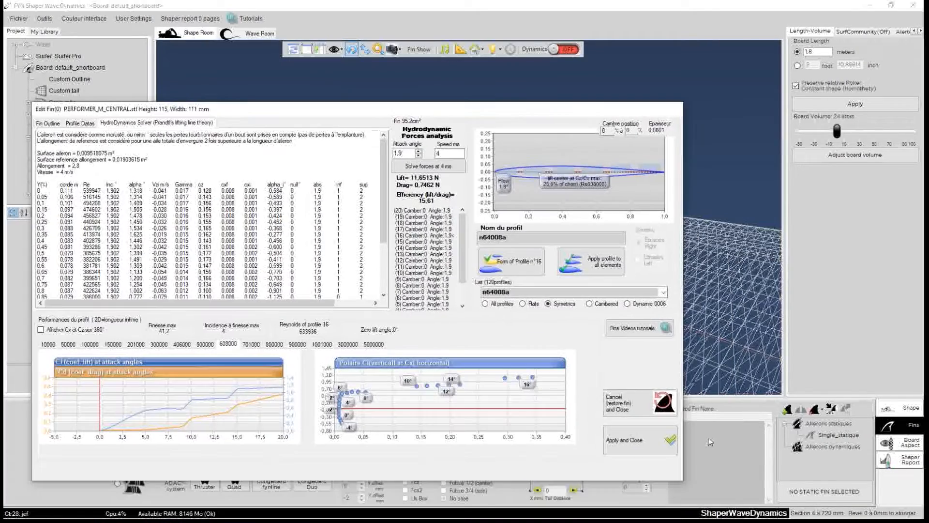
pyautogui.click(628, 440)
# Step: Select the edited central fin in the 3D view and examine it from several angles and up close
pyautogui.moveTo(465, 183); pyautogui.dragTo(160, 180)
pyautogui.moveTo(588, 172); pyautogui.dragTo(341, 133)
pyautogui.click(522, 158)
pyautogui.scroll(-4, 521, 158)
pyautogui.moveTo(637, 178); pyautogui.dragTo(167, 140)
pyautogui.click(504, 201)
pyautogui.scroll(5, 506, 200)
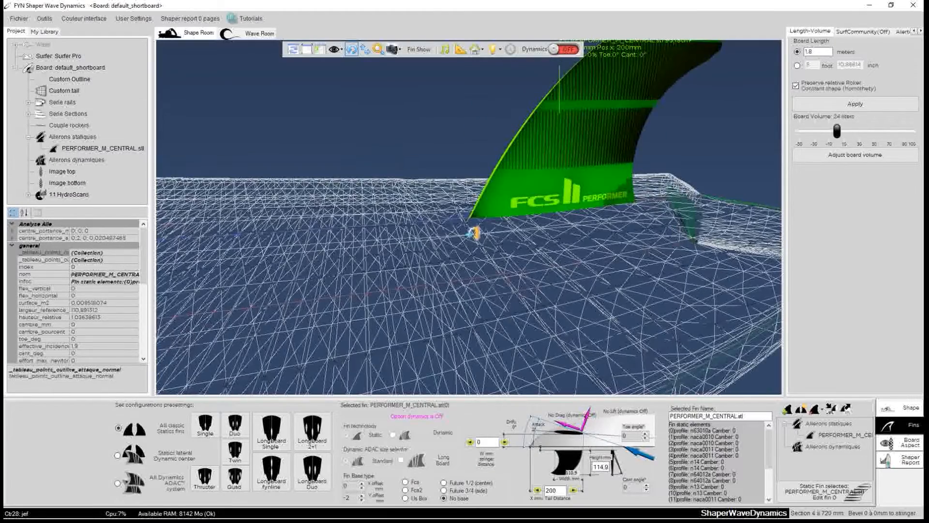
# Step: Fit the selected central fin with an Fcs2 base and view the tabs beneath it
pyautogui.click(836, 437)
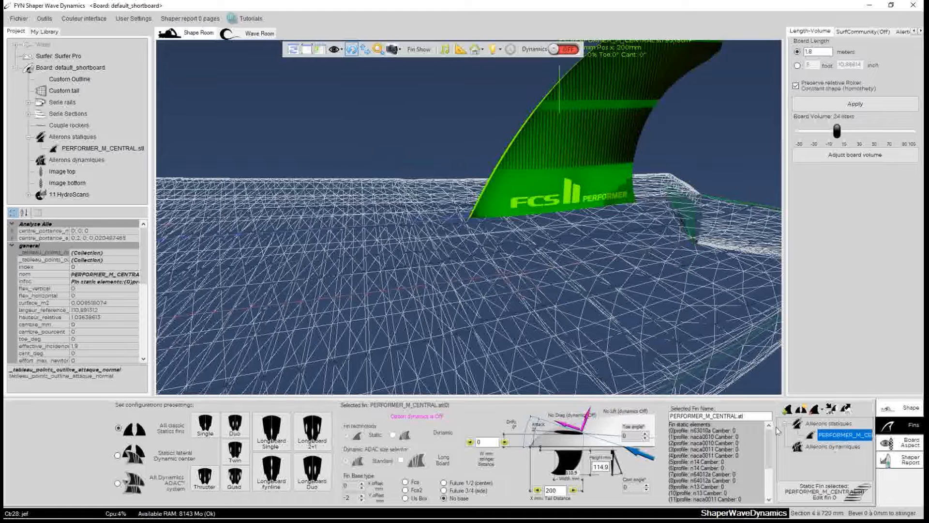
pyautogui.click(563, 180)
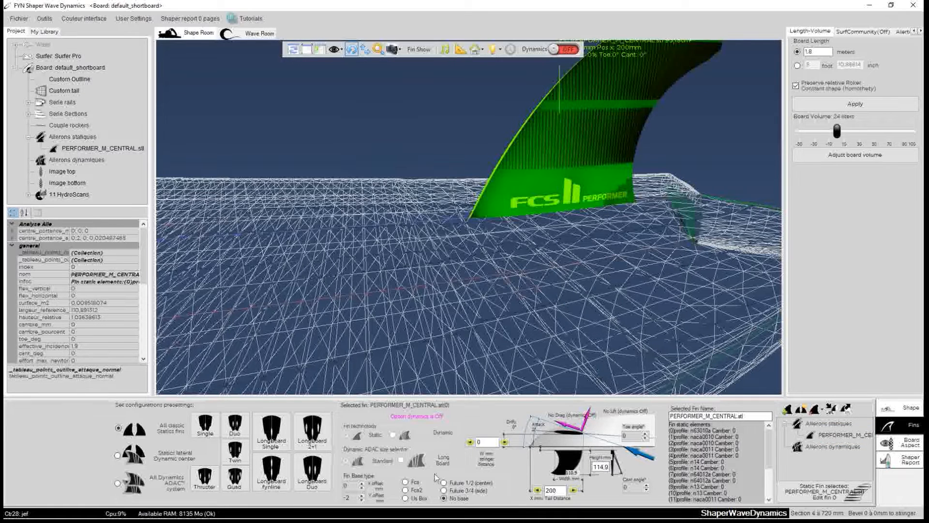
pyautogui.click(417, 492)
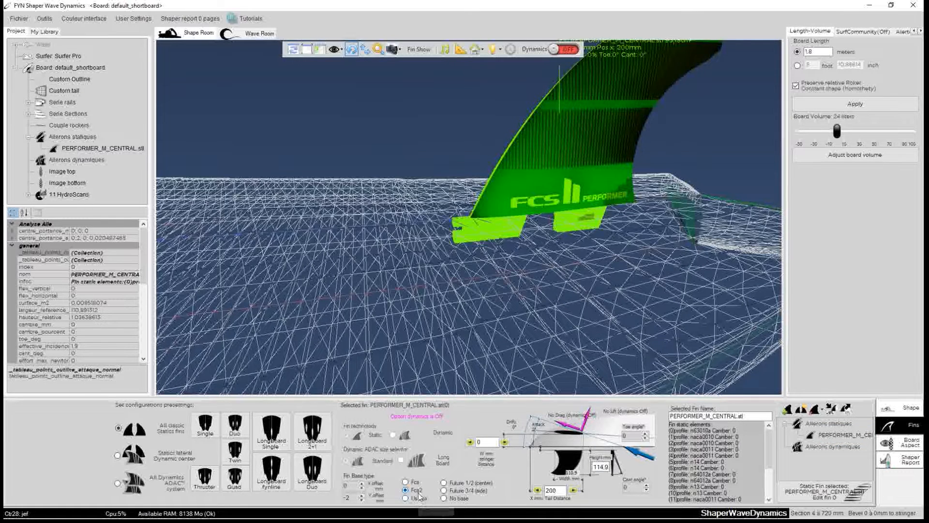
pyautogui.moveTo(542, 165); pyautogui.dragTo(591, 165)
pyautogui.scroll(-3, 591, 166)
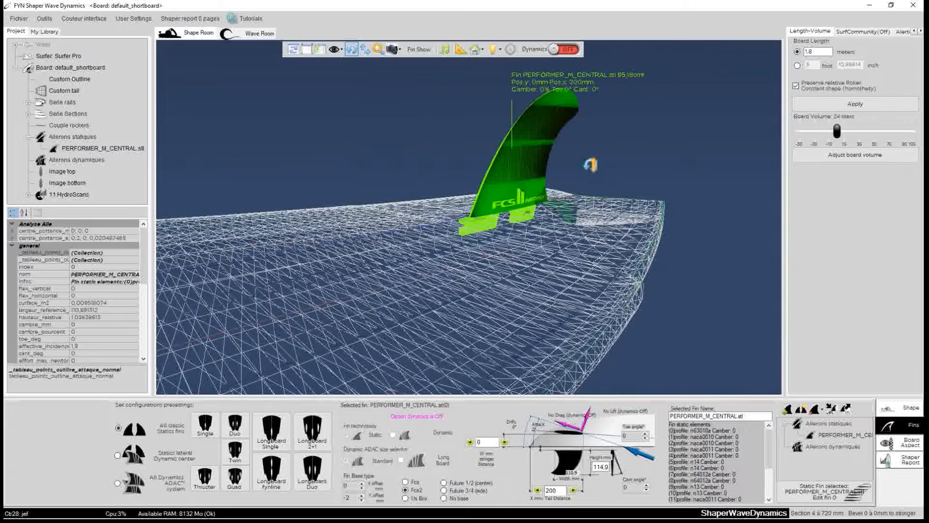
# Step: Export the fin with its base as an STL file named testPERFORMER_M_CENTRAL.stl on the desktop
pyautogui.click(842, 414)
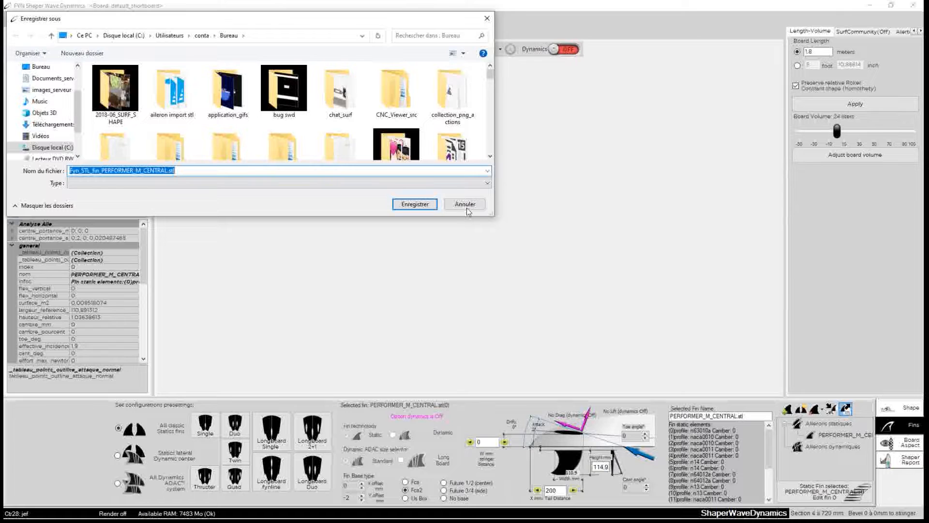
pyautogui.moveTo(489, 73); pyautogui.dragTo(491, 160)
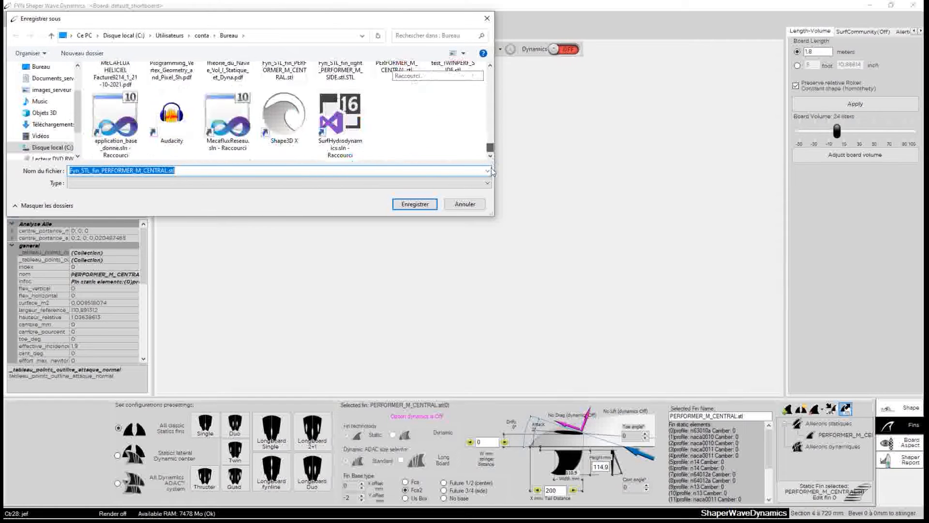
pyautogui.click(123, 172)
pyautogui.moveTo(103, 170); pyautogui.dragTo(50, 177)
pyautogui.press('BackSpace')
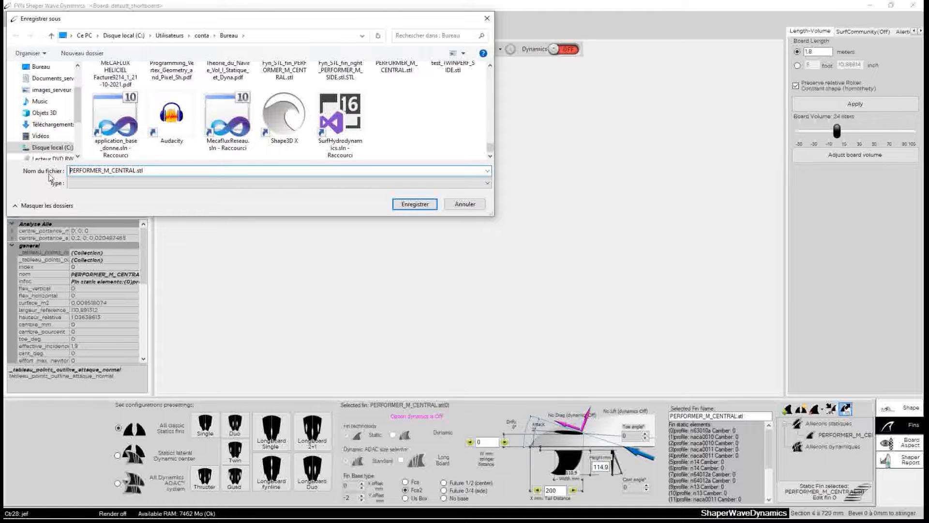
pyautogui.write('test')
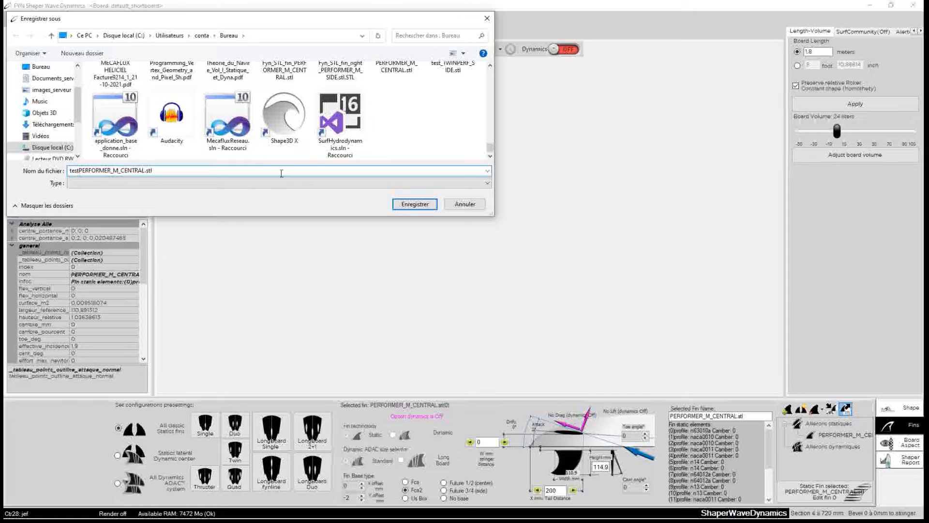
pyautogui.click(415, 204)
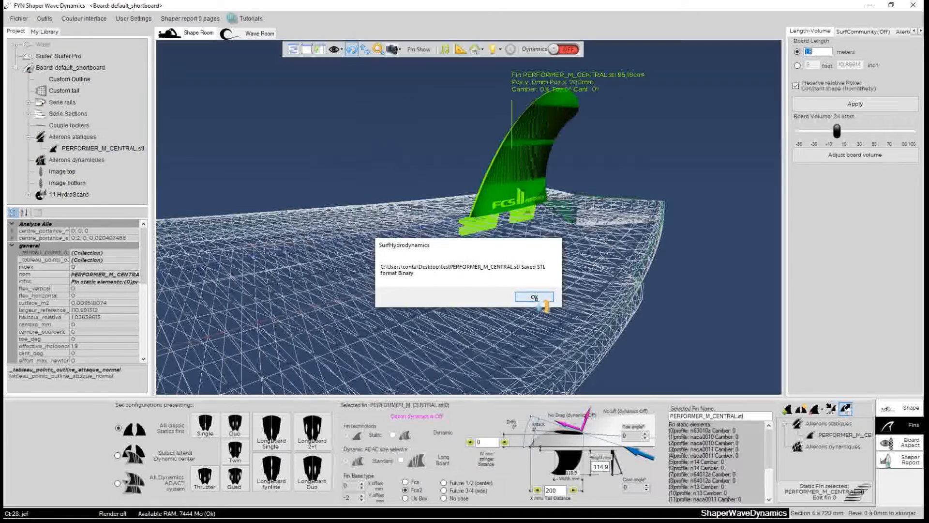
pyautogui.click(535, 297)
# Step: Switch to File Explorer and open the recent file testPERFORMER_M_CENTRAL.stl in 3D Builder
pyautogui.scroll(5, 513, 198)
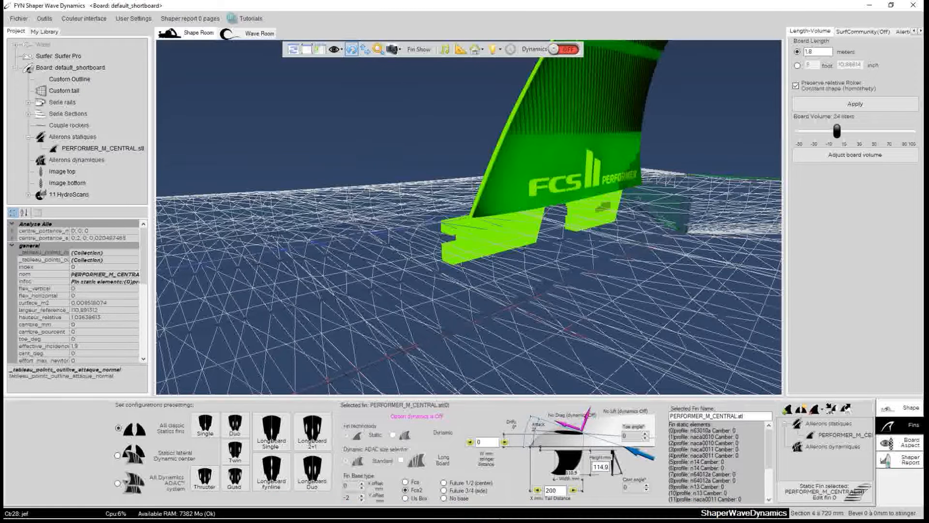
pyautogui.click(293, 509)
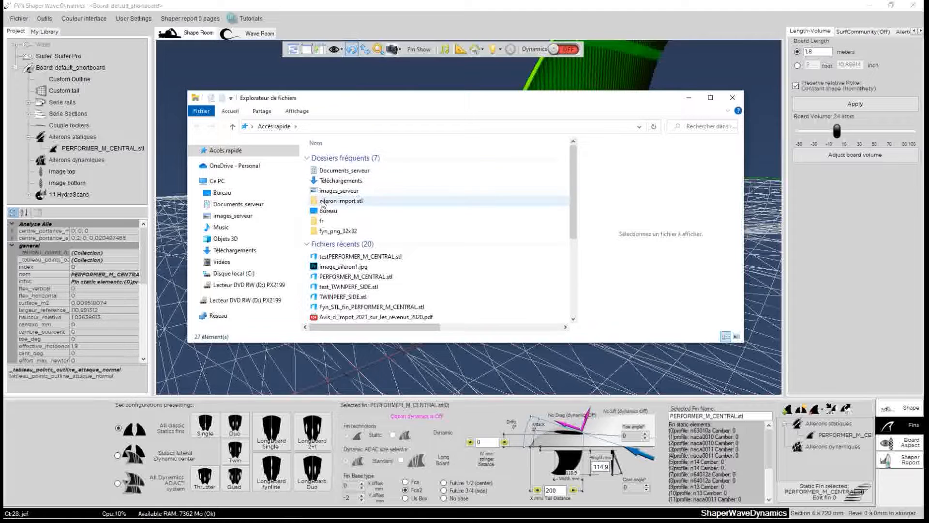
pyautogui.click(353, 257)
pyautogui.doubleClick(352, 257)
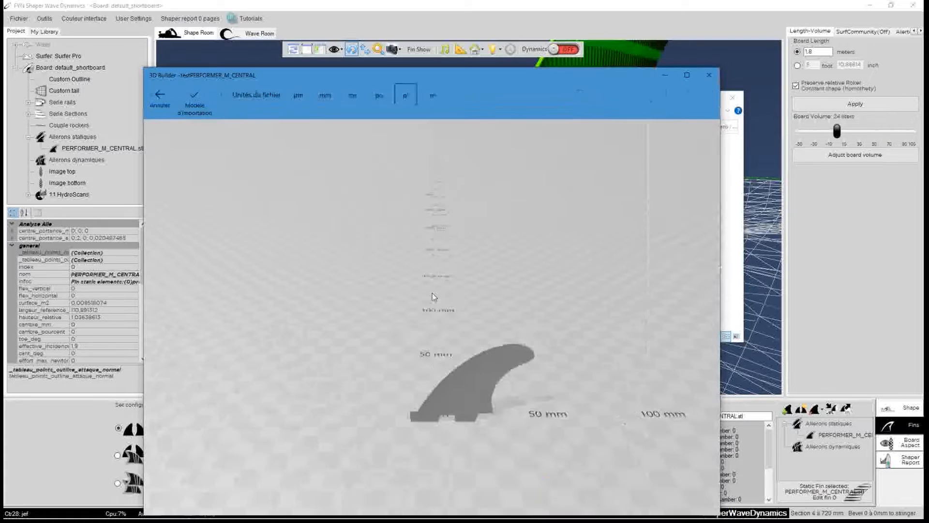
# Step: Examine the exported fin and its base tabs in 3D Builder from another angle and up close
pyautogui.moveTo(380, 377); pyautogui.dragTo(248, 305, button='right')
pyautogui.scroll(-1, 424, 331)
pyautogui.scroll(5, 412, 371)
pyautogui.moveTo(411, 370); pyautogui.dragTo(586, 351)
pyautogui.scroll(1, 565, 382)
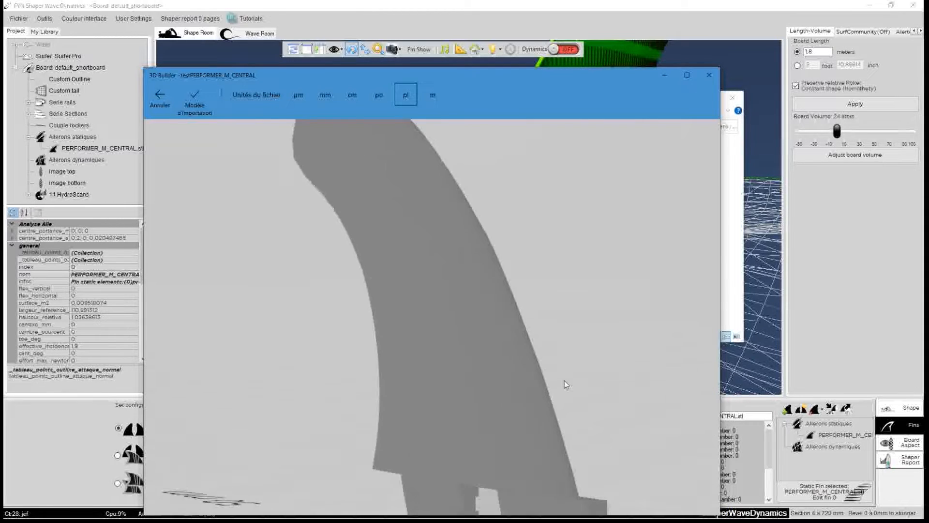
# Step: Close the exported fin in 3D Builder and the file browser to return to FYN Shaper Wave Dynamics
pyautogui.scroll(-5, 564, 382)
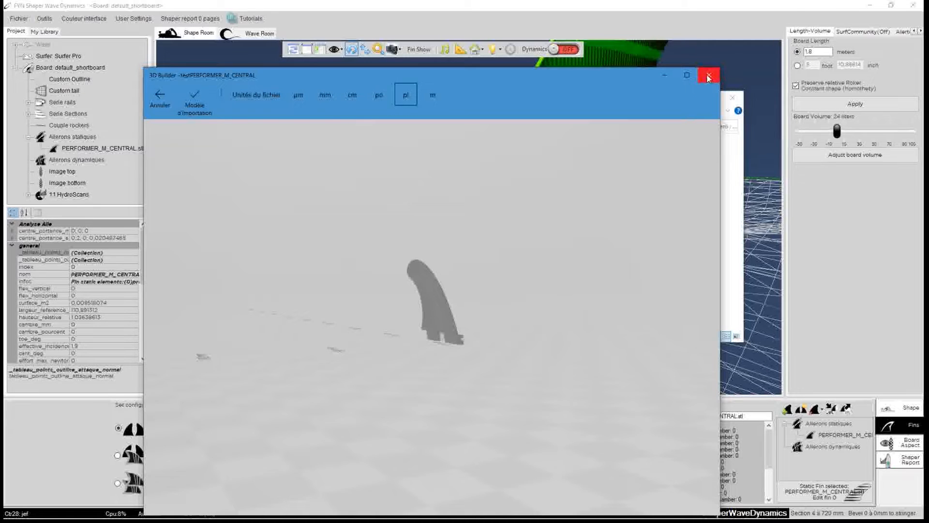
pyautogui.click(708, 76)
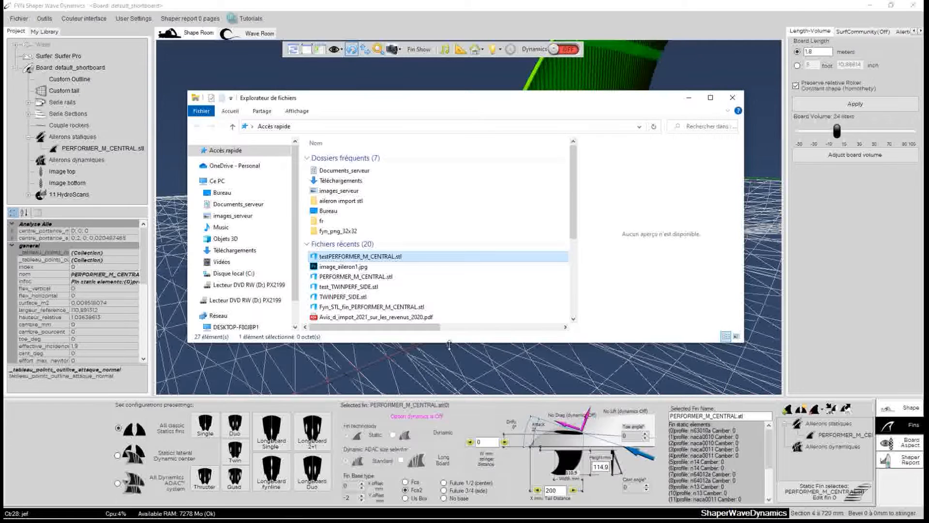
pyautogui.click(732, 98)
# Step: Examine the central fin and its Fcs2 base tabs on the board from the side and end-on
pyautogui.moveTo(546, 178)
pyautogui.mouseDown()
pyautogui.moveTo(506, 343)
pyautogui.moveTo(541, 121)
pyautogui.mouseUp()
pyautogui.moveTo(525, 239)
pyautogui.mouseDown()
pyautogui.moveTo(386, 272)
pyautogui.moveTo(547, 275)
pyautogui.moveTo(561, 248)
pyautogui.mouseUp()
pyautogui.moveTo(632, 280); pyautogui.dragTo(508, 252)
pyautogui.click(489, 241)
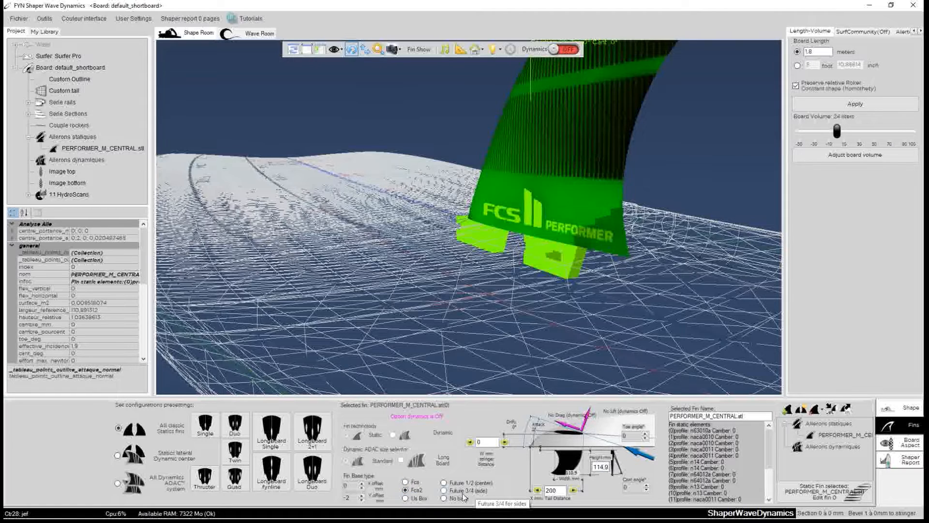
pyautogui.moveTo(614, 306); pyautogui.dragTo(563, 98)
pyautogui.moveTo(544, 267); pyautogui.dragTo(442, 268)
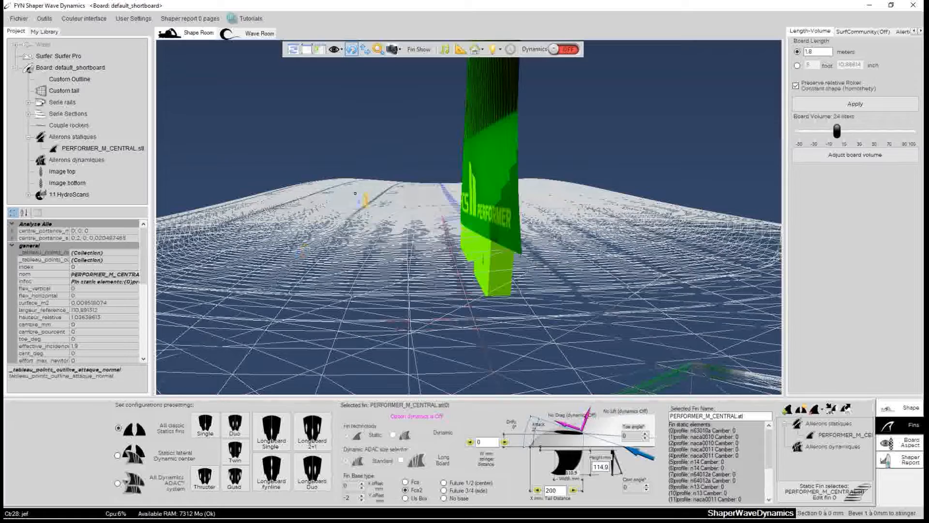
pyautogui.moveTo(497, 273); pyautogui.dragTo(431, 218)
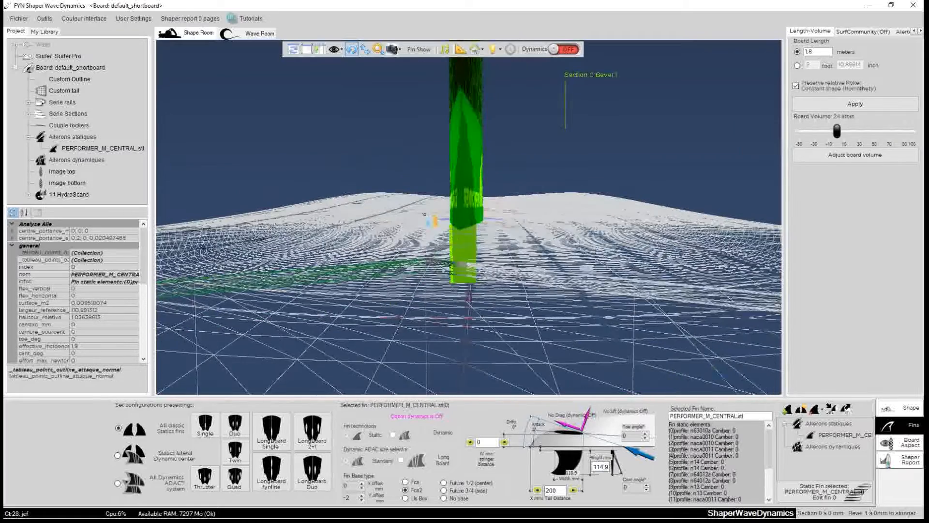
pyautogui.scroll(-3, 431, 218)
pyautogui.moveTo(330, 207); pyautogui.dragTo(481, 238)
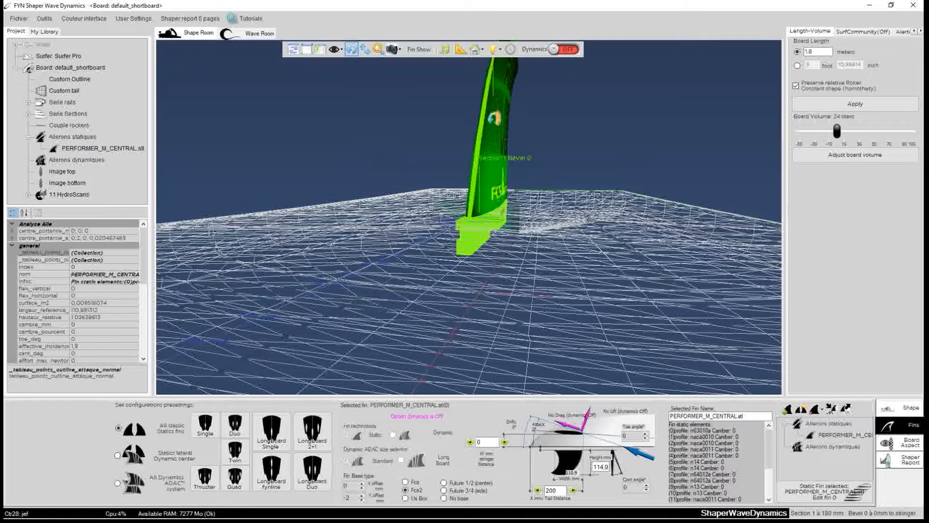
pyautogui.moveTo(478, 252); pyautogui.dragTo(581, 237)
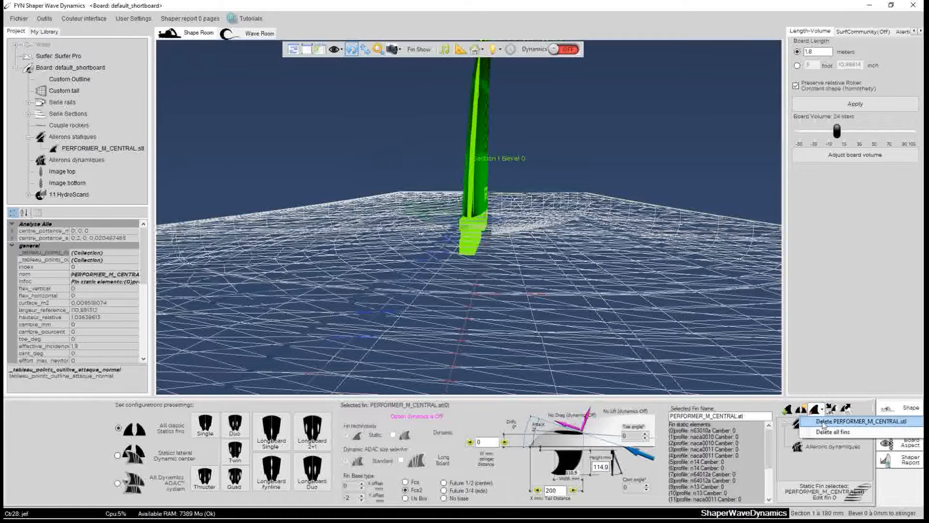
# Step: Delete the PERFORMER_M_CENTRAL.stl fin from the project and open TWINPERF_SIDE.stl in the STL fin import
pyautogui.click(831, 410)
pyautogui.press('Return')
pyautogui.click(831, 411)
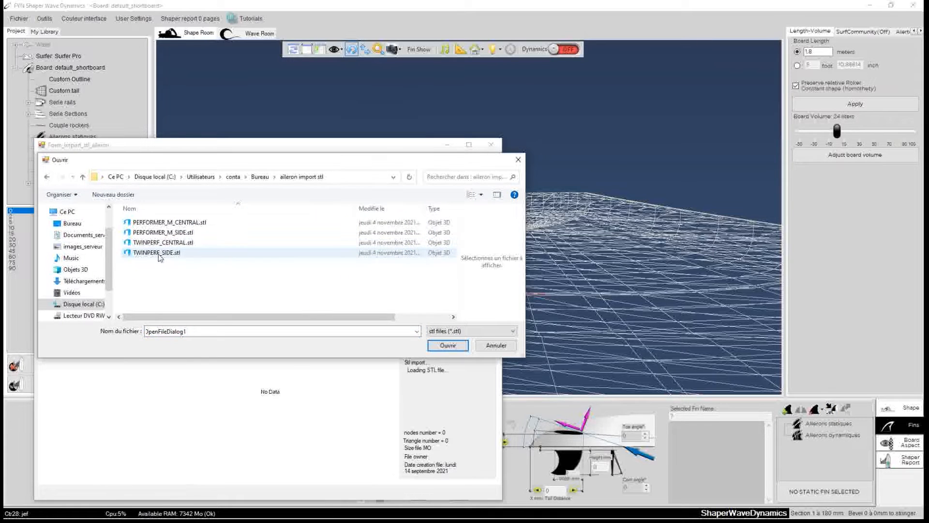
pyautogui.click(159, 254)
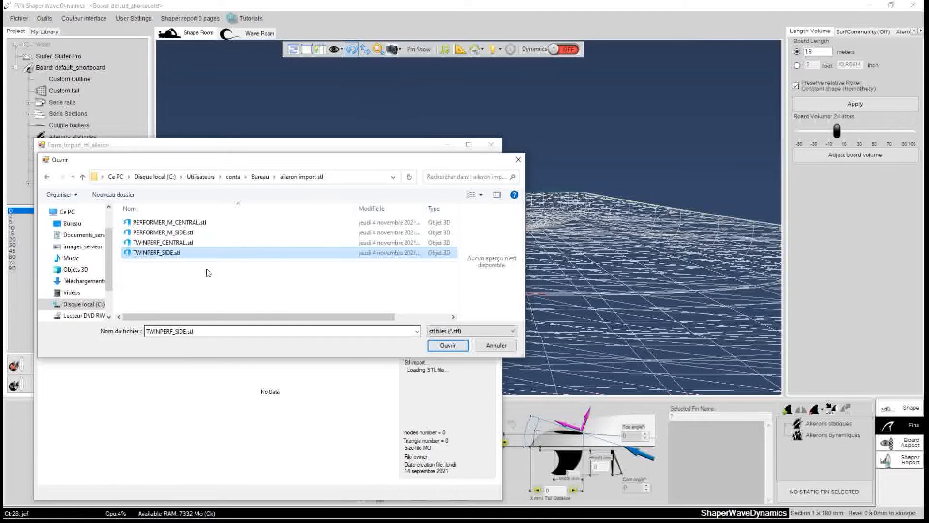
pyautogui.click(445, 345)
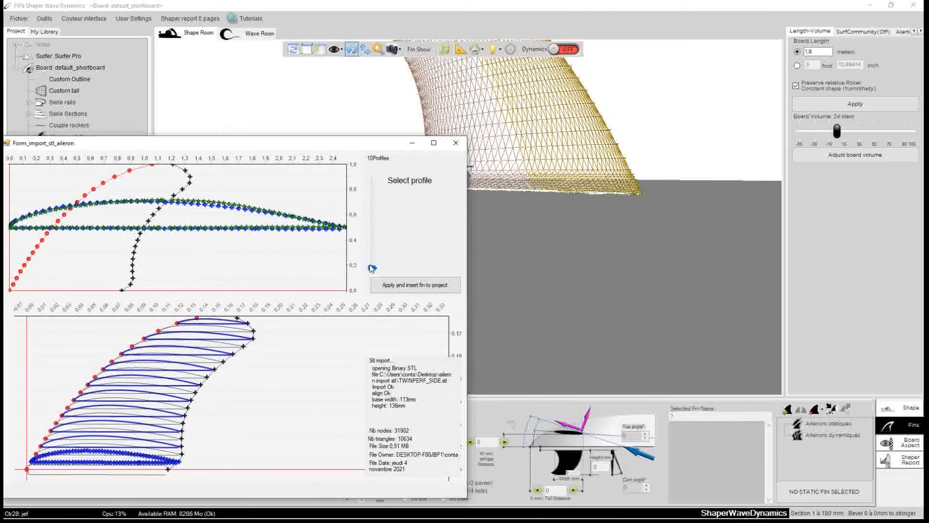
# Step: Inspect another profile section of the imported side fin and examine its 3D mesh from several angles
pyautogui.moveTo(372, 268); pyautogui.dragTo(373, 237)
pyautogui.moveTo(634, 259); pyautogui.dragTo(555, 241)
pyautogui.moveTo(373, 145); pyautogui.dragTo(205, 250)
pyautogui.moveTo(605, 254); pyautogui.dragTo(453, 76)
pyautogui.moveTo(462, 210); pyautogui.dragTo(430, 190)
pyautogui.moveTo(408, 248); pyautogui.dragTo(450, 203)
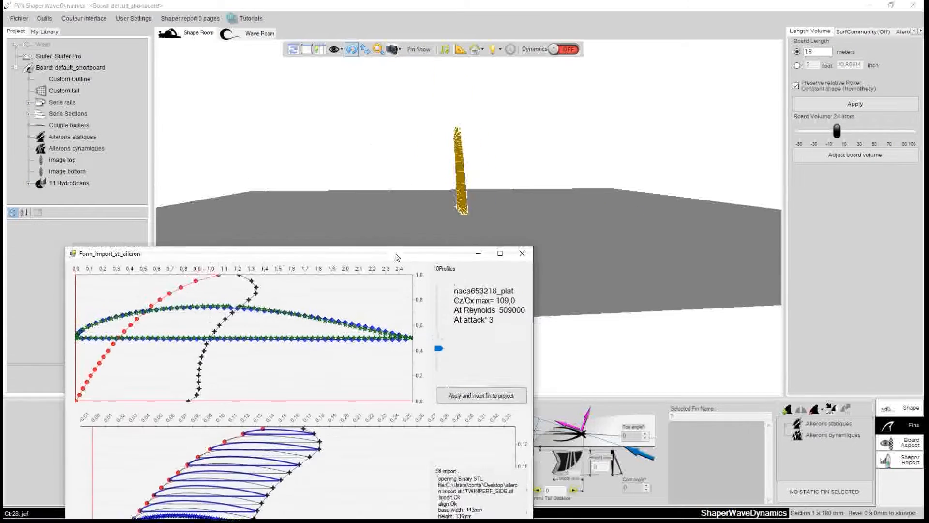
pyautogui.moveTo(395, 256); pyautogui.dragTo(343, 196)
pyautogui.moveTo(537, 87); pyautogui.dragTo(349, 222)
pyautogui.moveTo(479, 144); pyautogui.dragTo(653, 159)
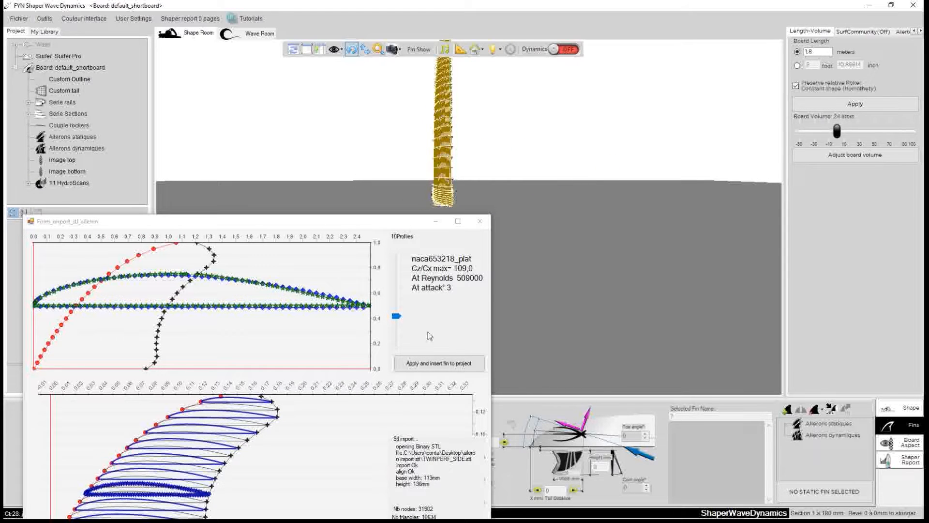
# Step: Insert the imported side fin into the project and select it on the board
pyautogui.click(437, 363)
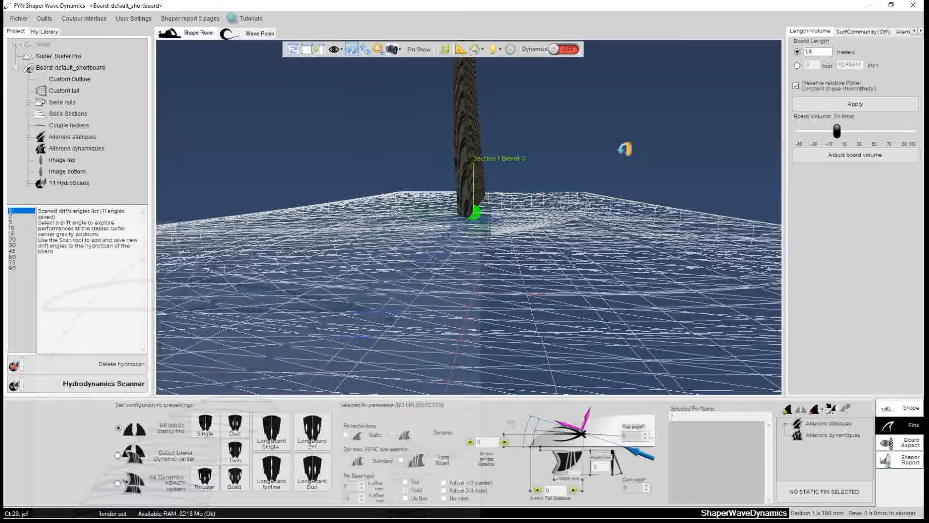
pyautogui.moveTo(573, 171); pyautogui.dragTo(239, 305)
pyautogui.moveTo(624, 286)
pyautogui.mouseDown()
pyautogui.moveTo(182, 241)
pyautogui.moveTo(494, 257)
pyautogui.mouseUp()
pyautogui.moveTo(460, 249); pyautogui.dragTo(318, 278)
pyautogui.scroll(-2, 620, 137)
pyautogui.moveTo(620, 137); pyautogui.dragTo(576, 204)
pyautogui.scroll(-2, 523, 154)
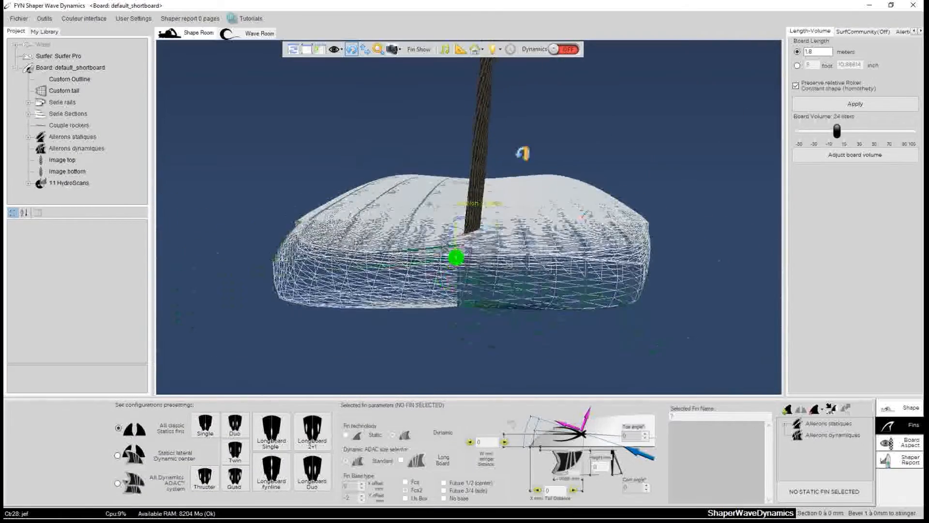
pyautogui.moveTo(521, 152); pyautogui.dragTo(560, 143)
pyautogui.scroll(5, 532, 130)
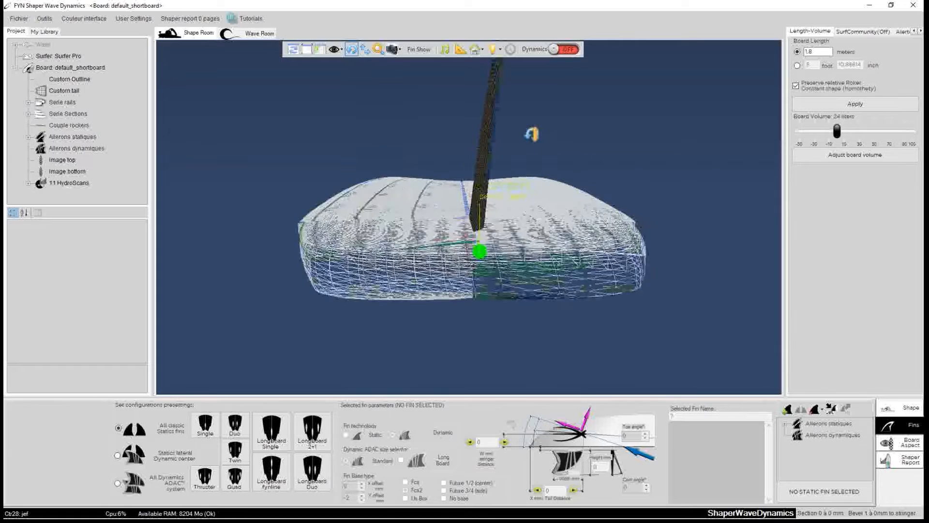
pyautogui.click(483, 165)
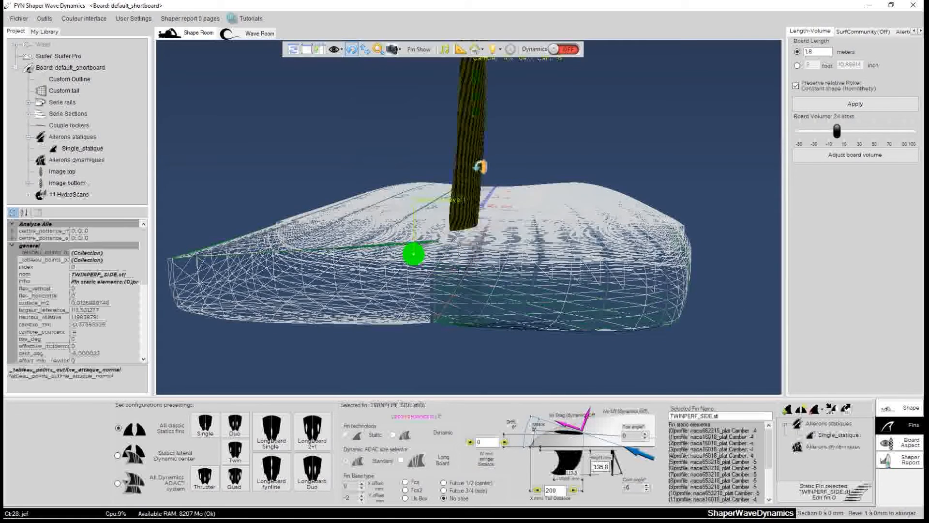
# Step: Fit the selected side fin with an Fcs2 base and check how the tabs line up with the fin's foot
pyautogui.click(463, 490)
pyautogui.scroll(3, 487, 280)
pyautogui.moveTo(492, 278); pyautogui.dragTo(541, 155)
pyautogui.click(470, 248)
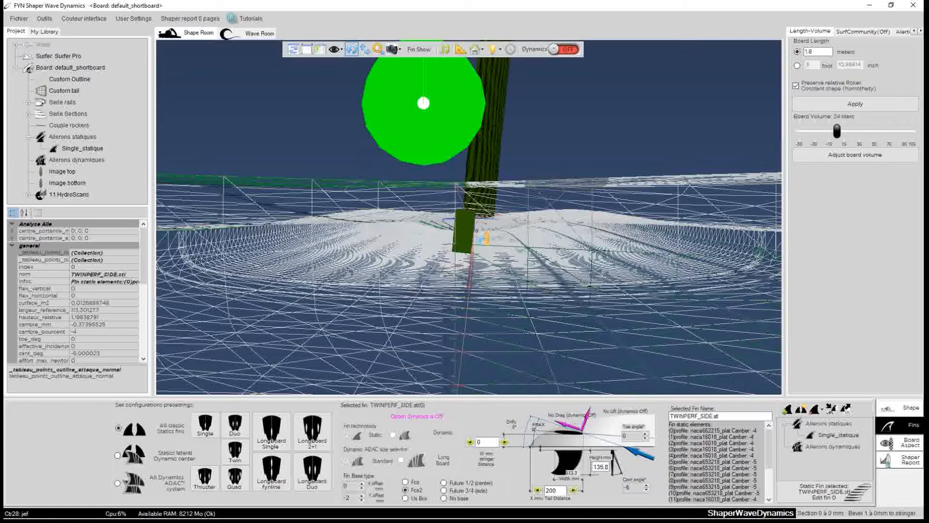
pyautogui.scroll(-3, 484, 196)
pyautogui.scroll(4, 487, 242)
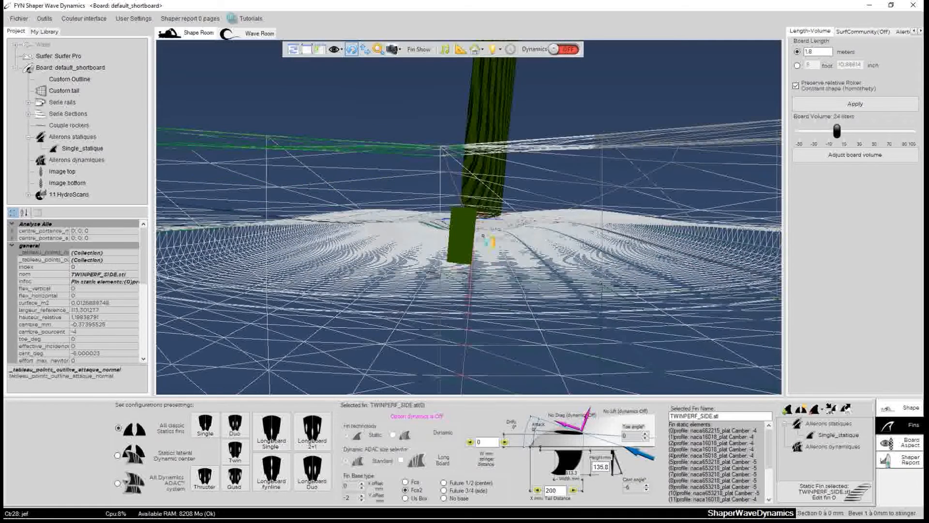
# Step: Change the side fin's base type to Future 3/4 (side) and view it up close
pyautogui.click(459, 493)
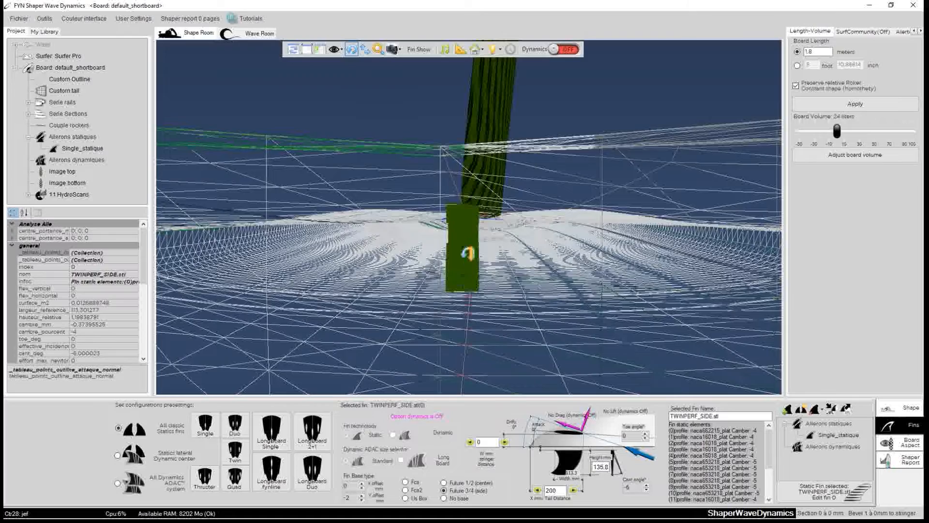
pyautogui.scroll(2, 452, 243)
pyautogui.scroll(4, 473, 274)
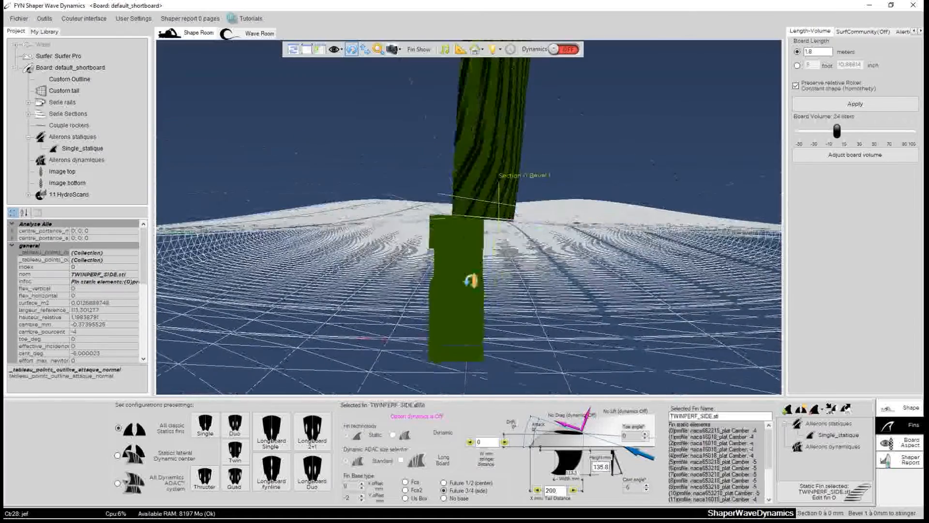
# Step: Shift the Future 3/4 base under the side fin by setting its Y offset to -3 mm
pyautogui.moveTo(444, 300); pyautogui.dragTo(376, 491)
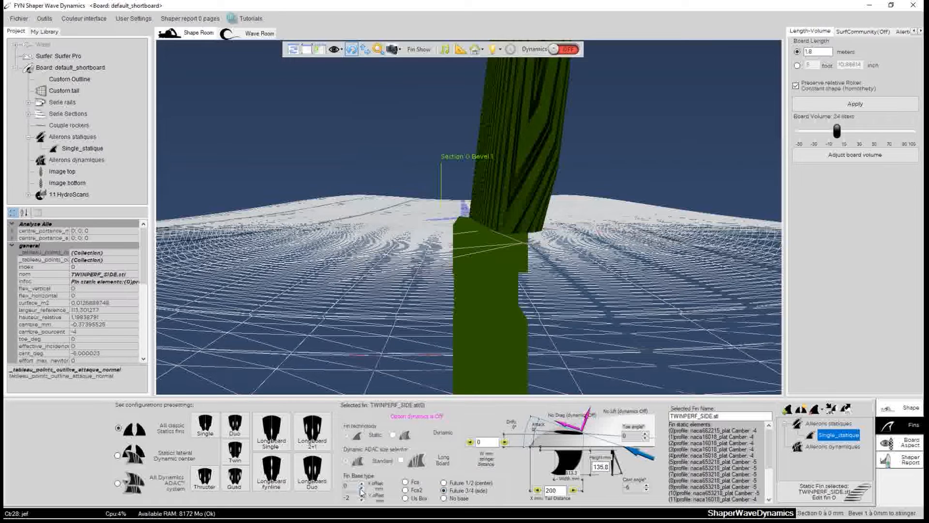
pyautogui.click(361, 497)
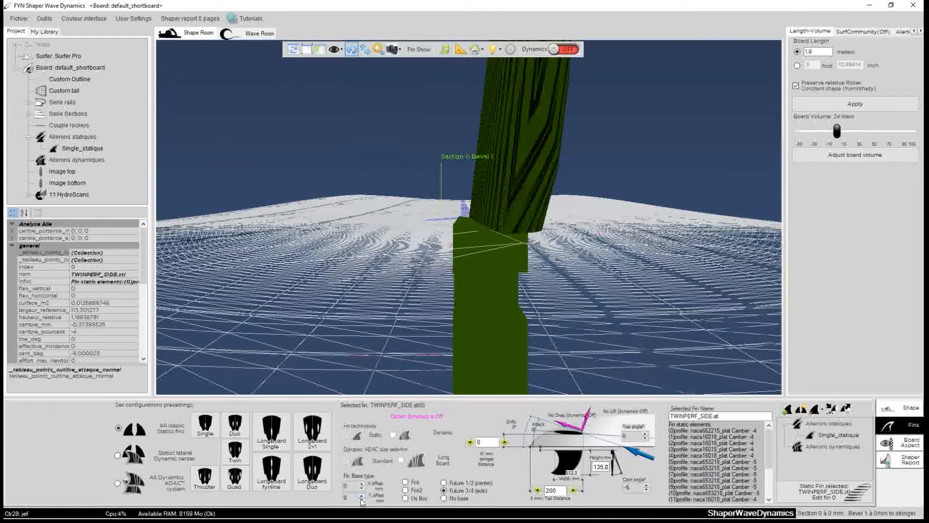
pyautogui.moveTo(567, 340)
pyautogui.mouseDown()
pyautogui.moveTo(532, 300)
pyautogui.moveTo(573, 326)
pyautogui.mouseUp()
pyautogui.click(528, 300)
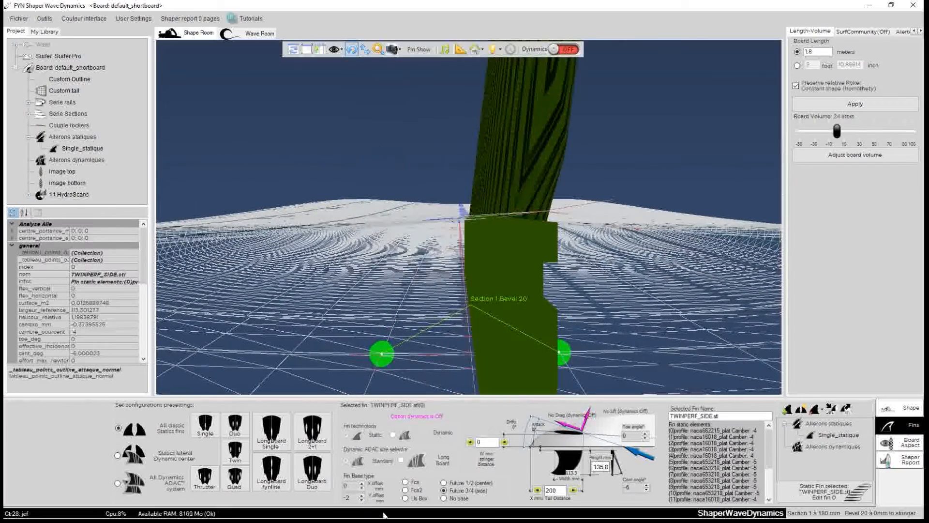
pyautogui.click(362, 499)
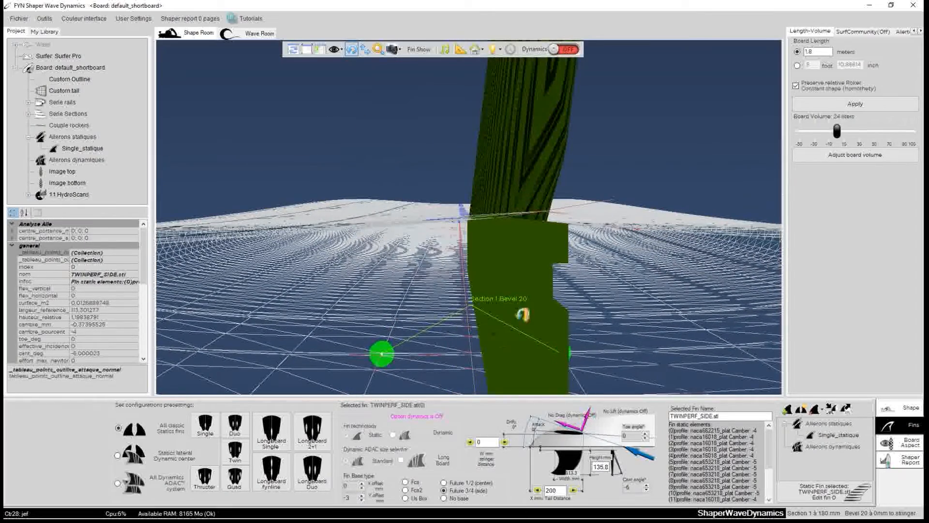
# Step: Examine the side fin and its offset Future 3/4 base on the board from several angles
pyautogui.moveTo(523, 314); pyautogui.dragTo(638, 317)
pyautogui.moveTo(390, 184); pyautogui.dragTo(365, 219)
pyautogui.moveTo(361, 183); pyautogui.dragTo(776, 191)
pyautogui.moveTo(614, 303); pyautogui.dragTo(201, 374)
pyautogui.moveTo(626, 167); pyautogui.dragTo(346, 93)
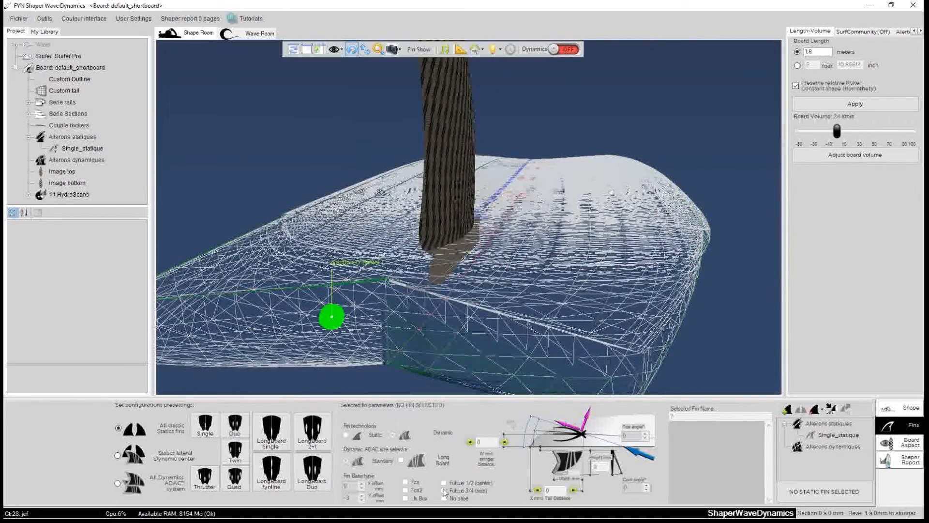
pyautogui.moveTo(571, 250); pyautogui.dragTo(462, 307)
pyautogui.scroll(-3, 519, 271)
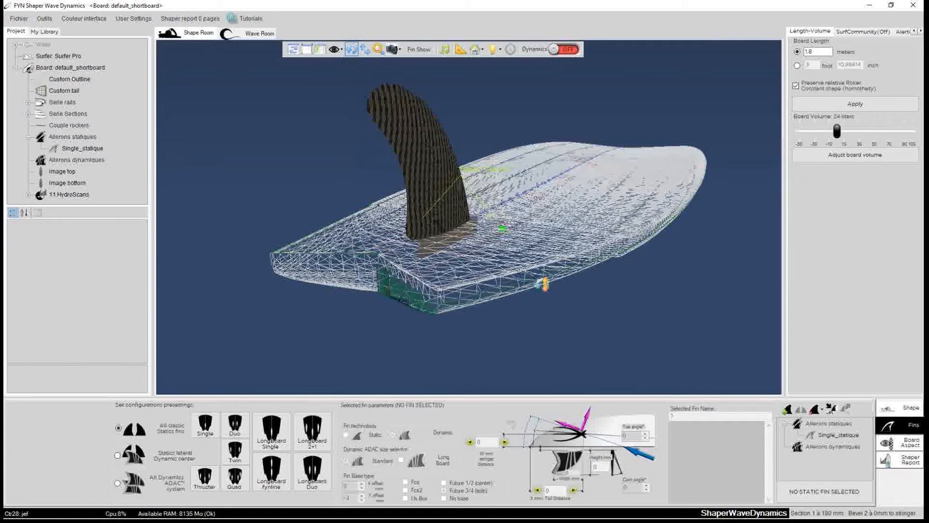